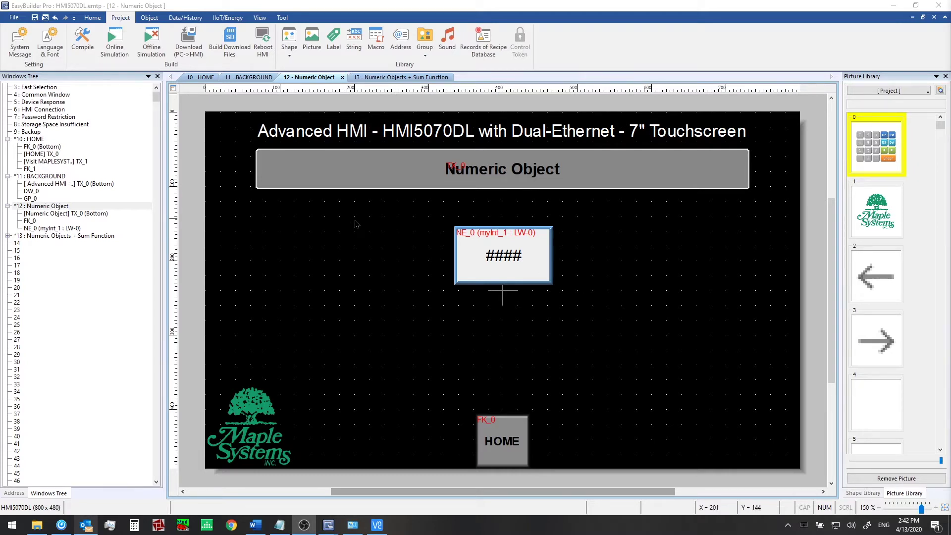
# Show window 13 'Numeric Objects + Sum Function', checking HOME along the way, with the Project ribbon active
pyautogui.click(311, 79)
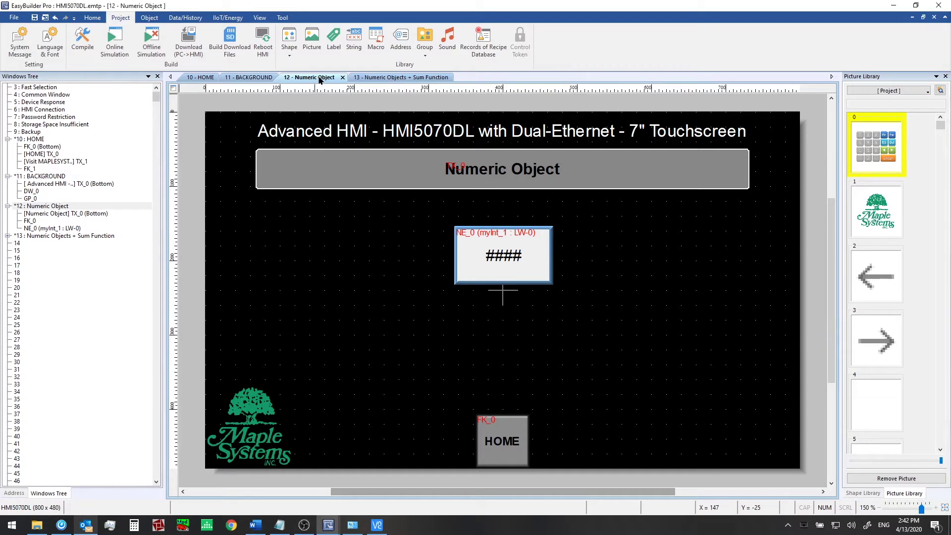
pyautogui.click(93, 17)
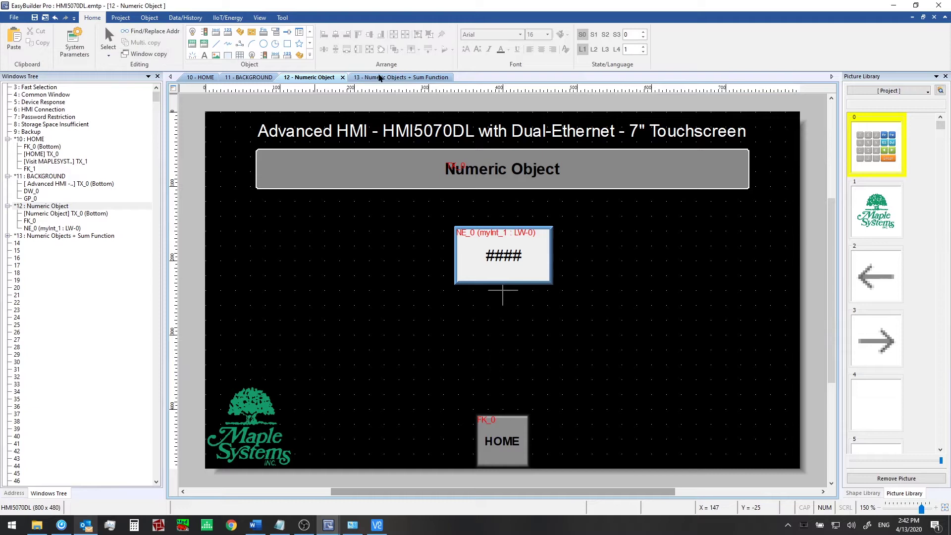
pyautogui.click(380, 78)
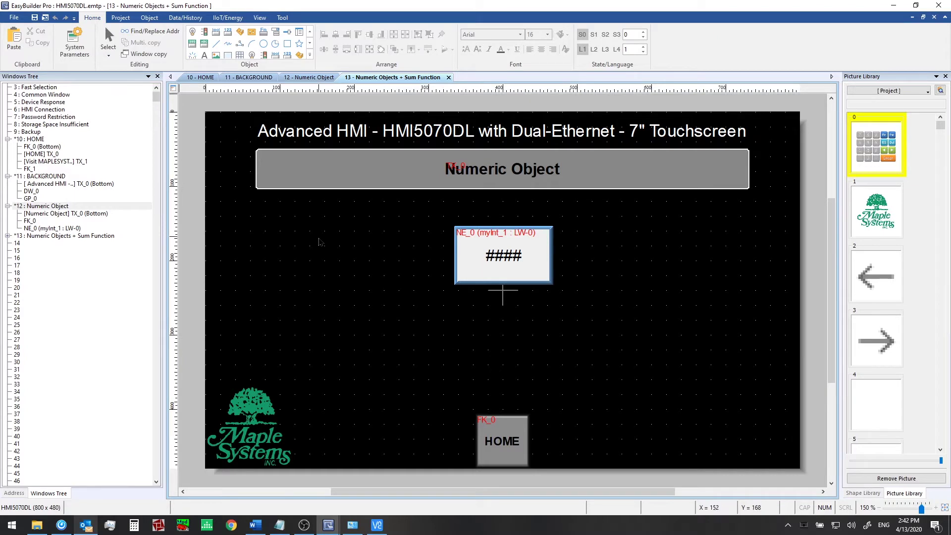
pyautogui.click(194, 78)
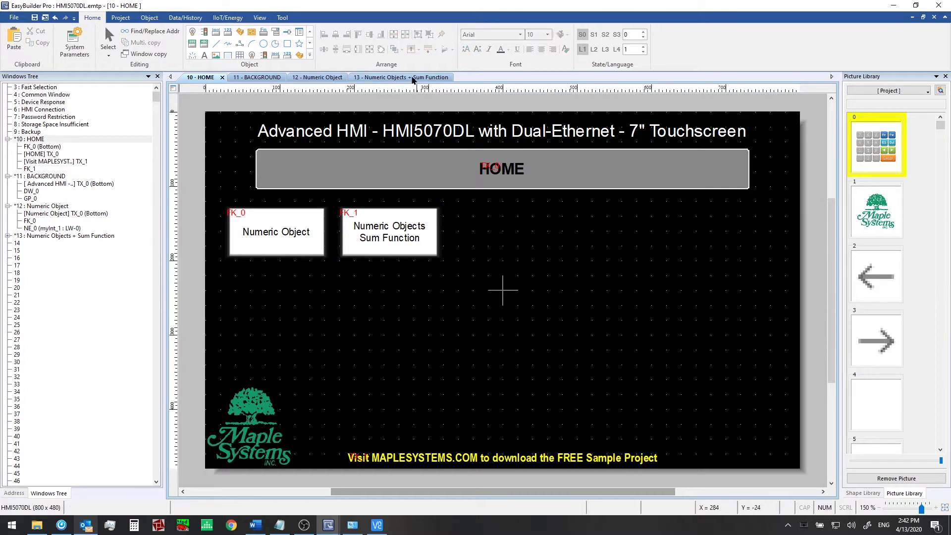
pyautogui.click(412, 78)
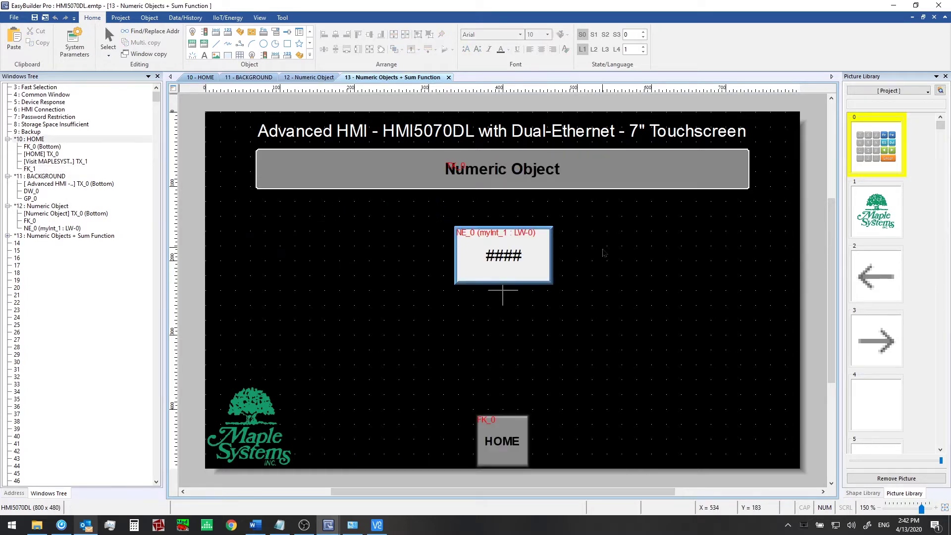
pyautogui.click(120, 18)
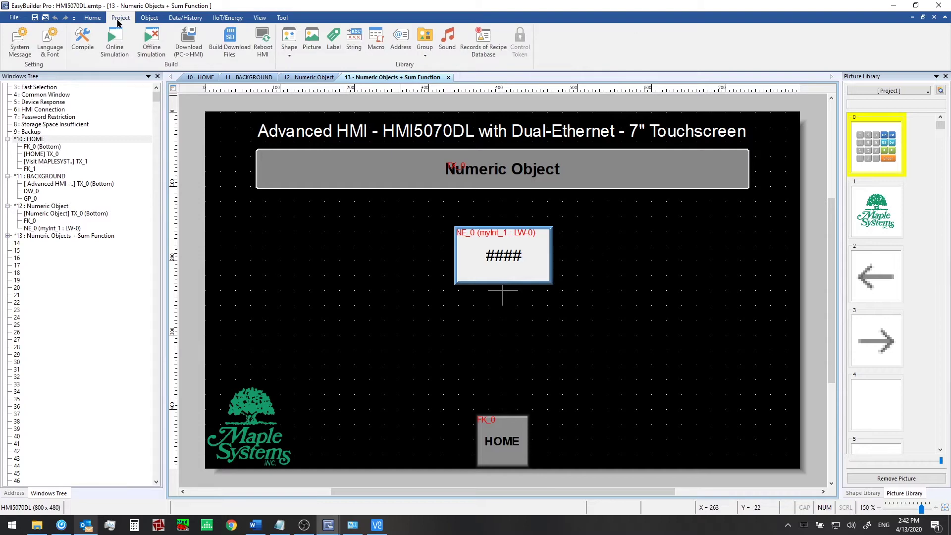
# In the Address Tag Library, create word tag myInt_2 at address 1 (LW-1), 16-bit Unsigned
pyautogui.click(400, 41)
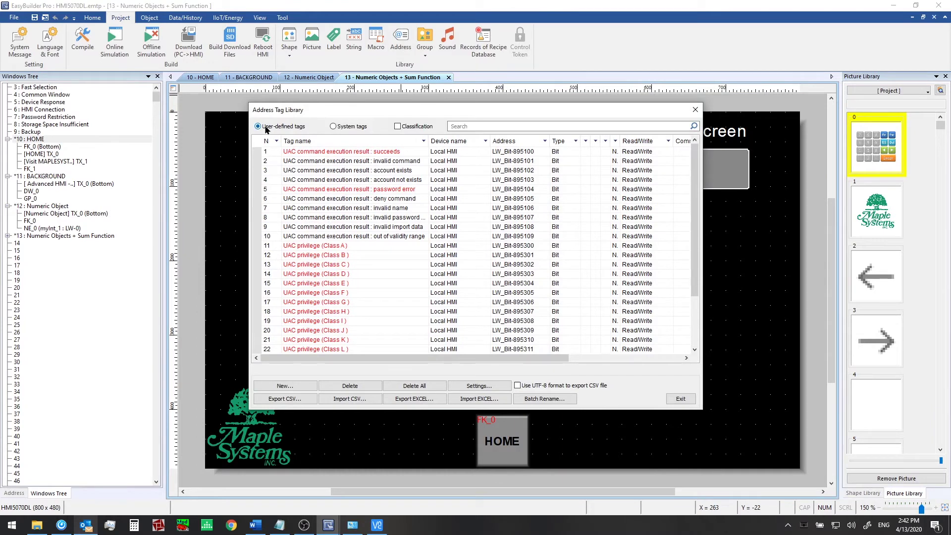
pyautogui.click(283, 386)
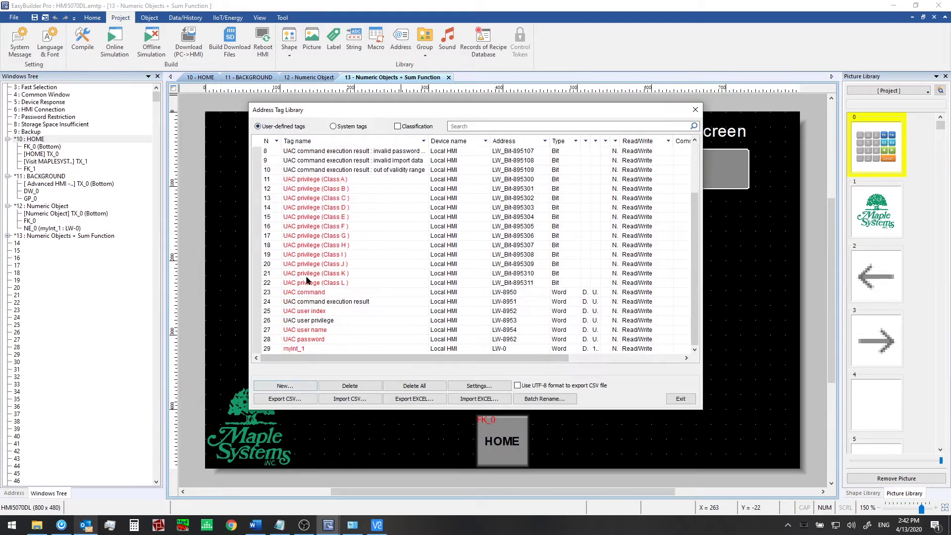
pyautogui.click(283, 385)
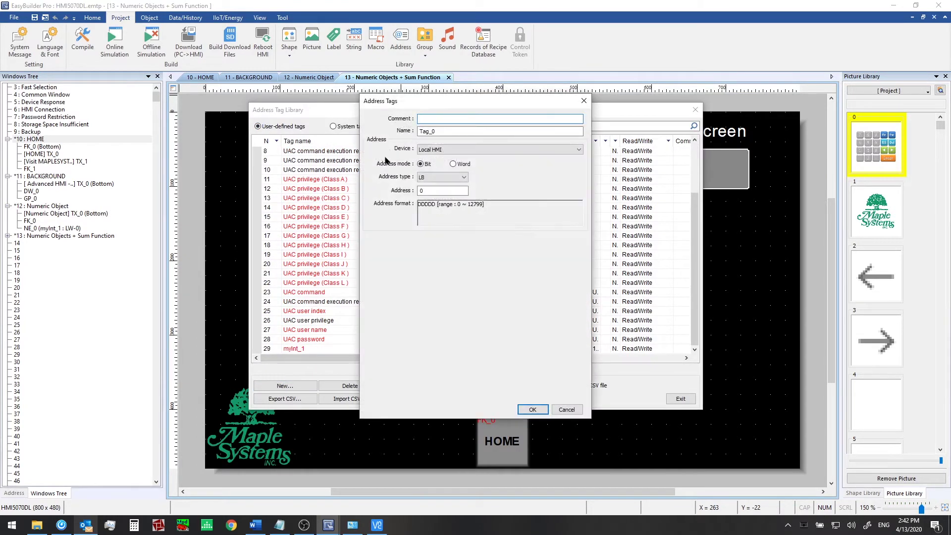
pyautogui.moveTo(427, 100); pyautogui.dragTo(492, 105)
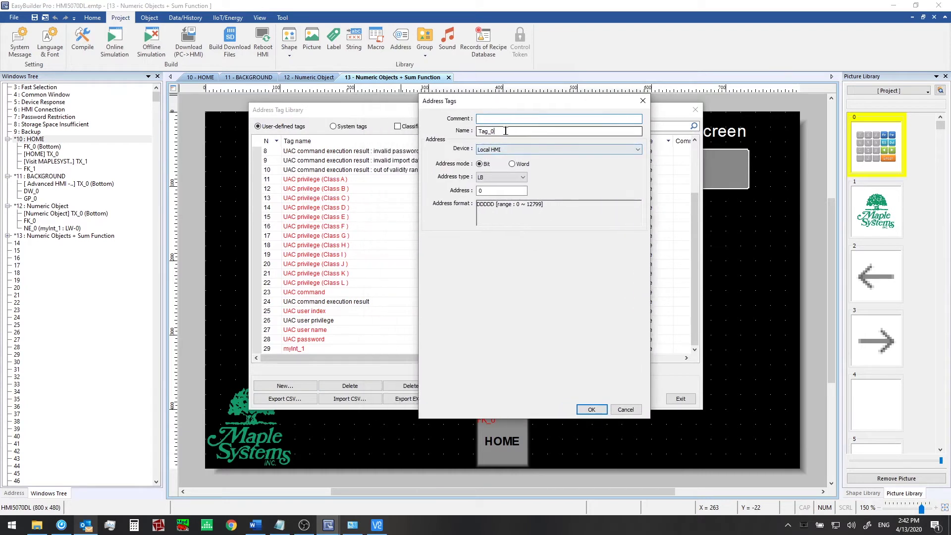
pyautogui.click(512, 164)
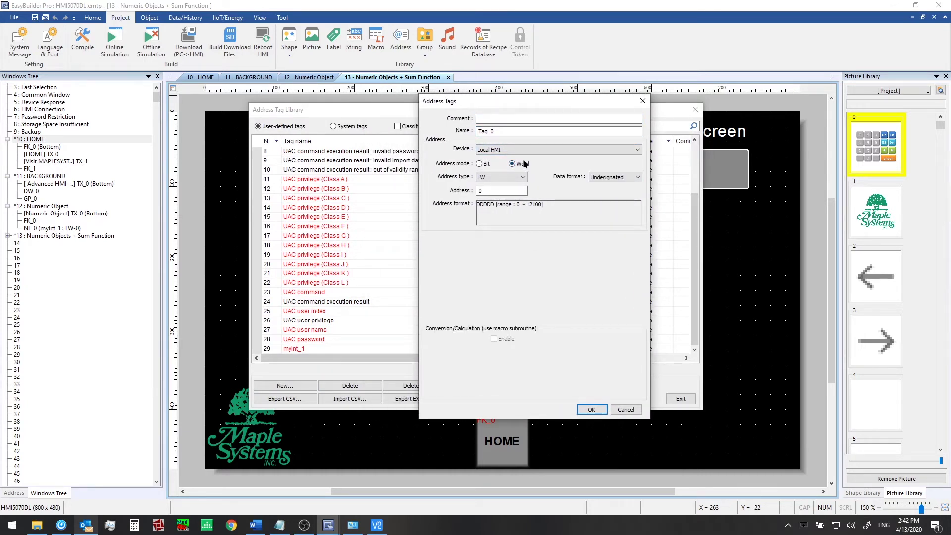
pyautogui.doubleClick(515, 190)
pyautogui.write('1')
pyautogui.doubleClick(510, 131)
pyautogui.write('myInt_2')
pyautogui.click(612, 178)
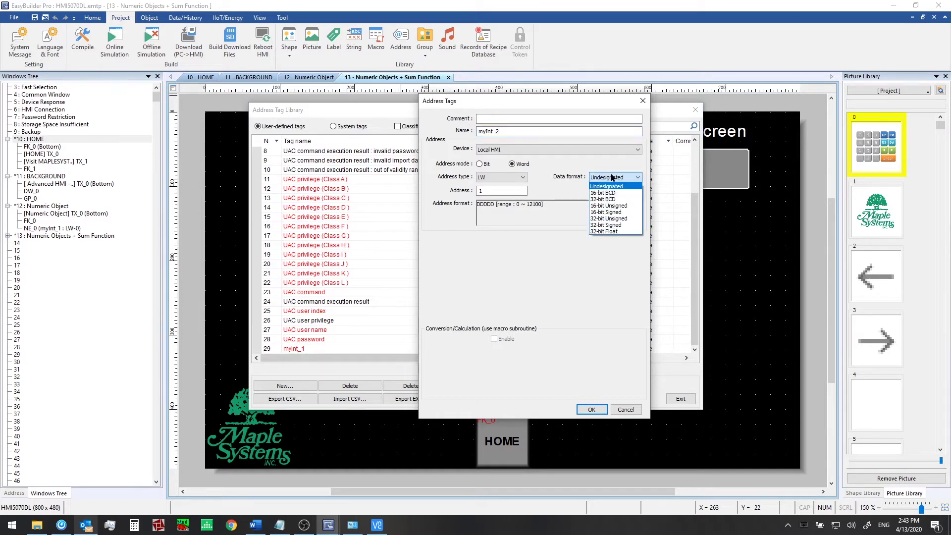
pyautogui.click(619, 205)
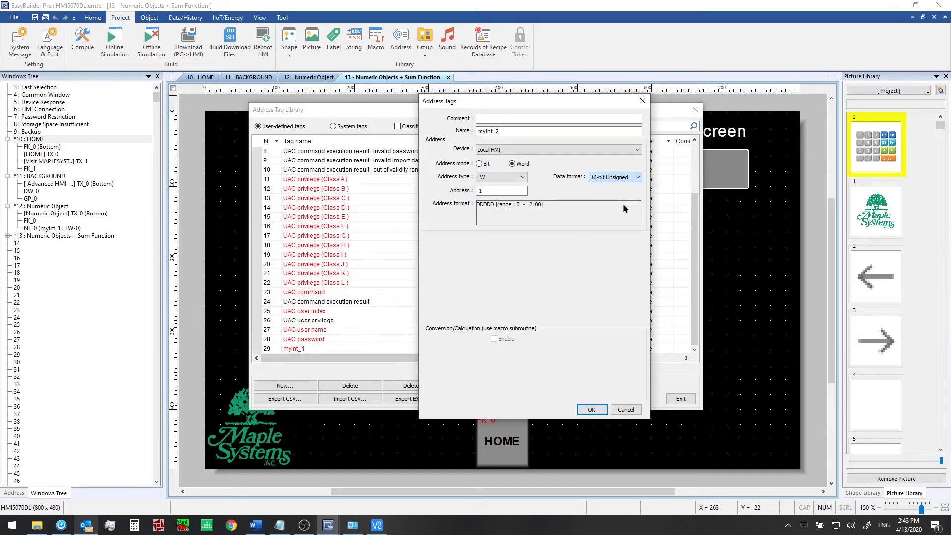
pyautogui.click(590, 409)
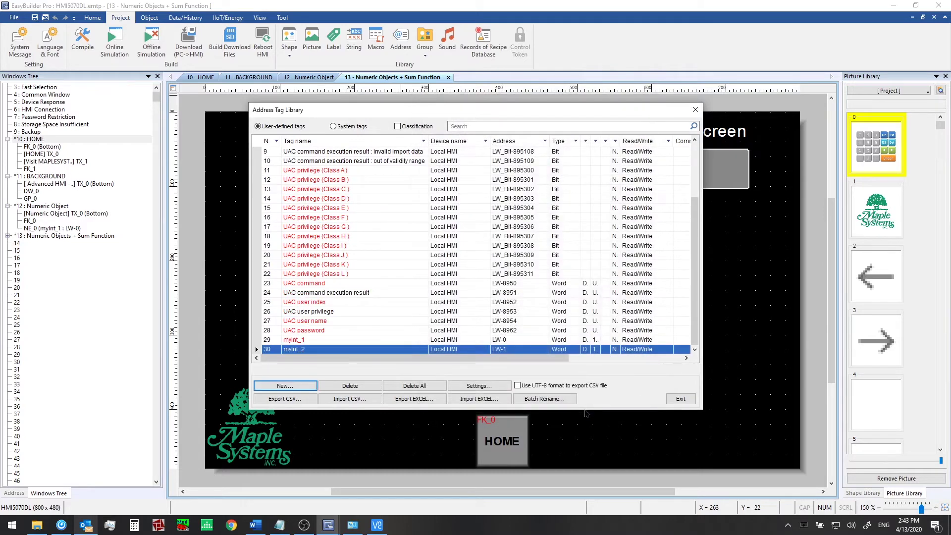
# Create 16-bit Unsigned word tag mySum_1 at address 2 (LW-2), then exit the tag library
pyautogui.click(285, 386)
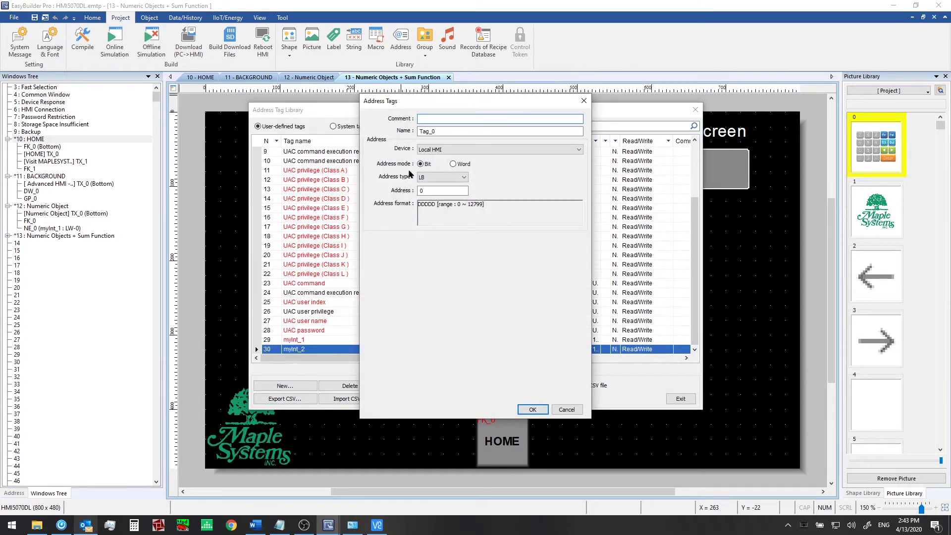
pyautogui.click(453, 163)
pyautogui.click(422, 191)
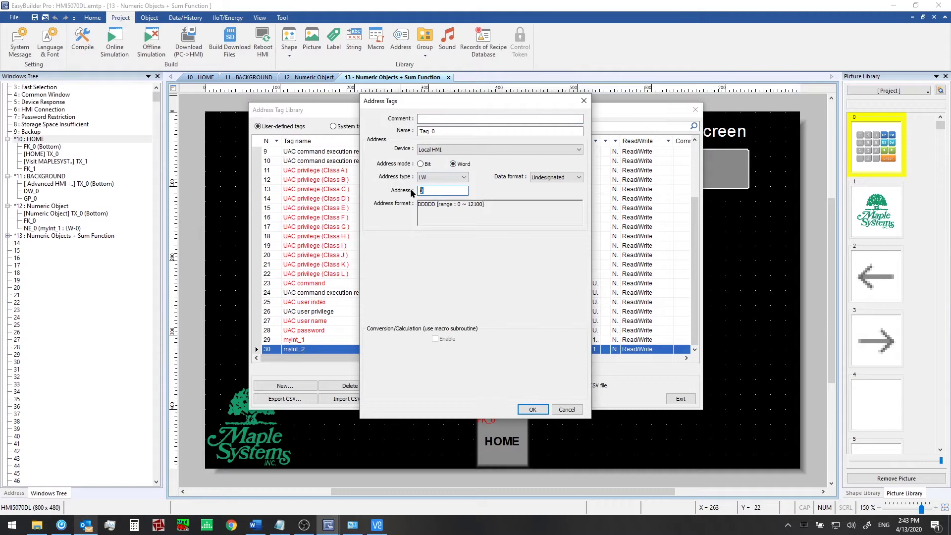
pyautogui.write('2')
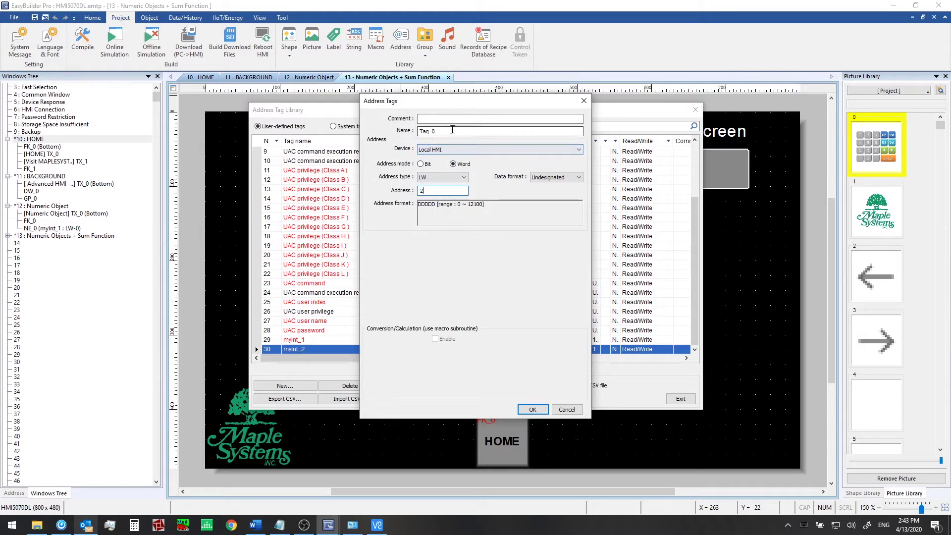
pyautogui.click(557, 177)
pyautogui.click(550, 205)
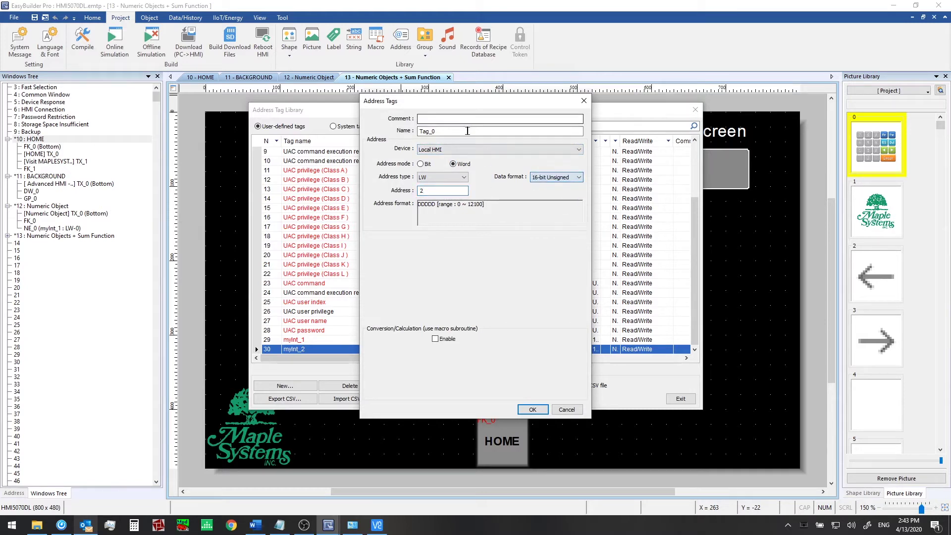
pyautogui.doubleClick(467, 131)
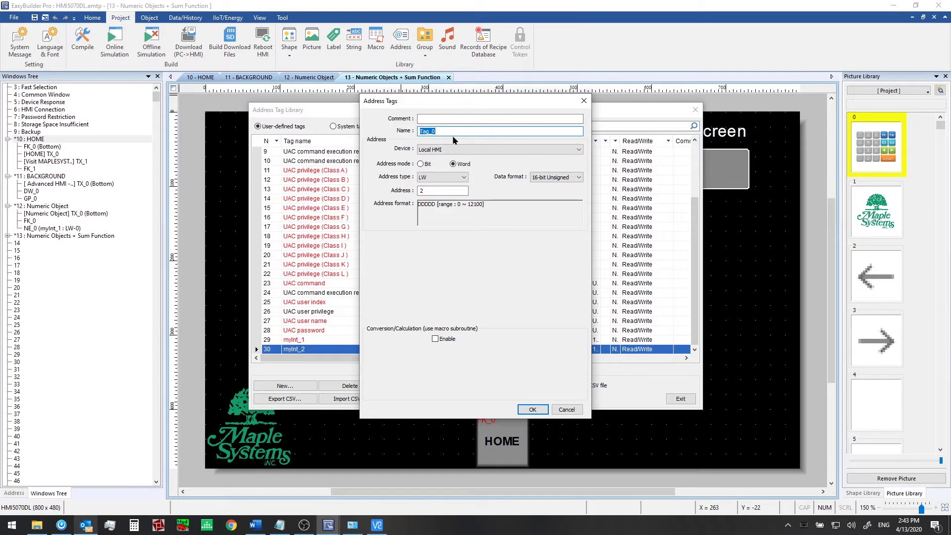
pyautogui.write('mySum_1')
pyautogui.click(532, 409)
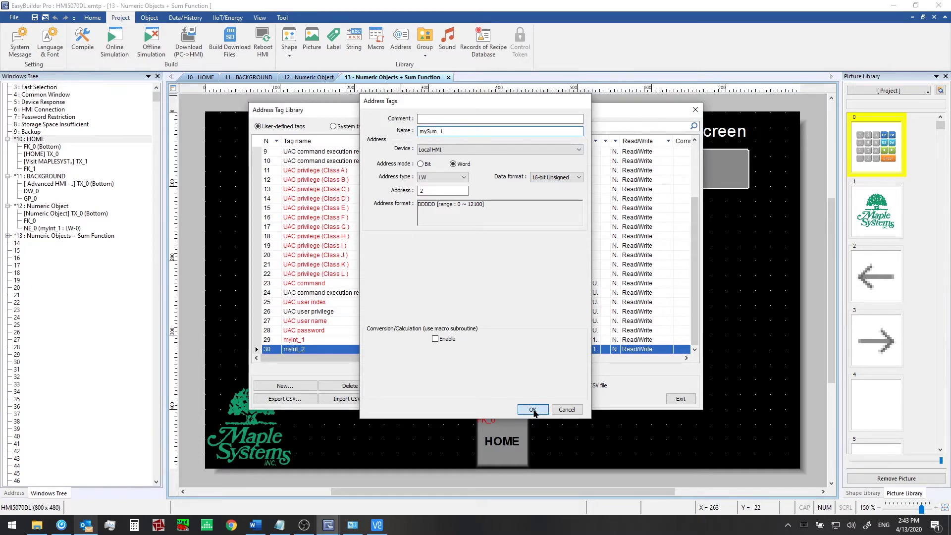
pyautogui.click(680, 398)
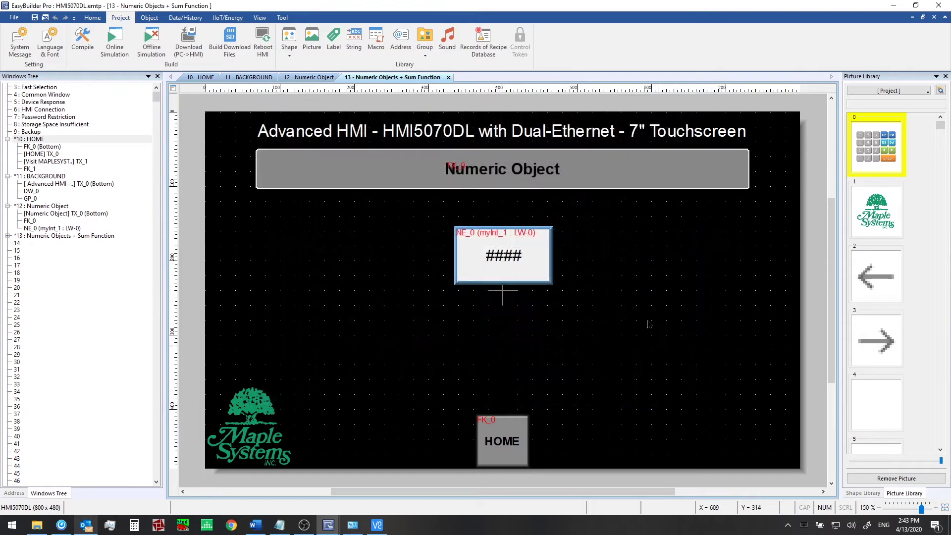
# Duplicate the myInt_1 numeric object NE_0 and place the copy below it
pyautogui.click(149, 17)
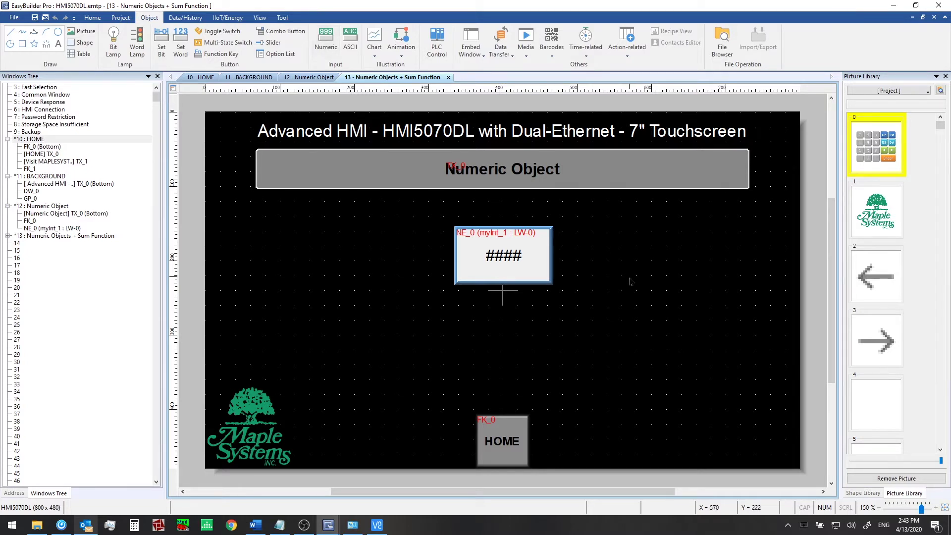
pyautogui.click(509, 236)
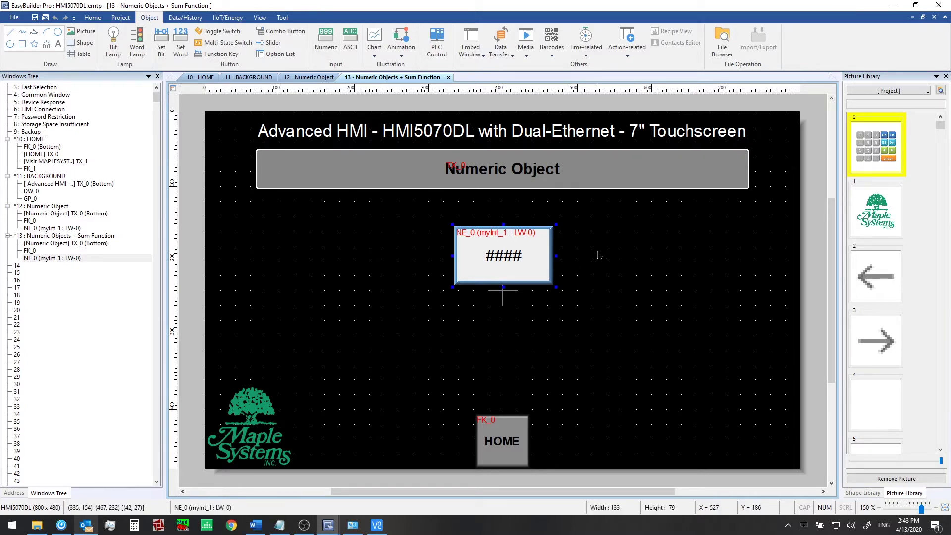
pyautogui.hotkey('ctrl', 'd')
pyautogui.moveTo(512, 255); pyautogui.dragTo(498, 317)
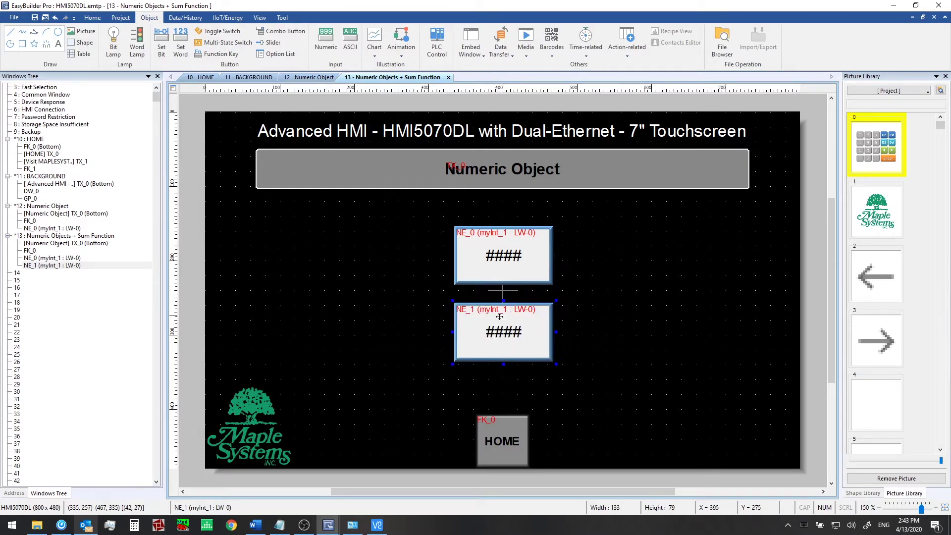
# Set the copied numeric object's read/write address to the myInt_2 tag (LW-1)
pyautogui.doubleClick(531, 313)
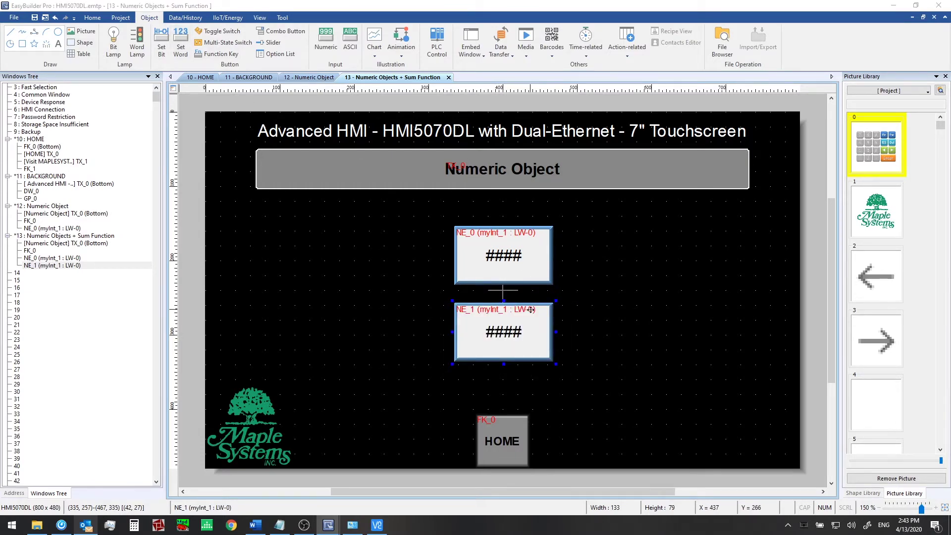
pyautogui.click(563, 221)
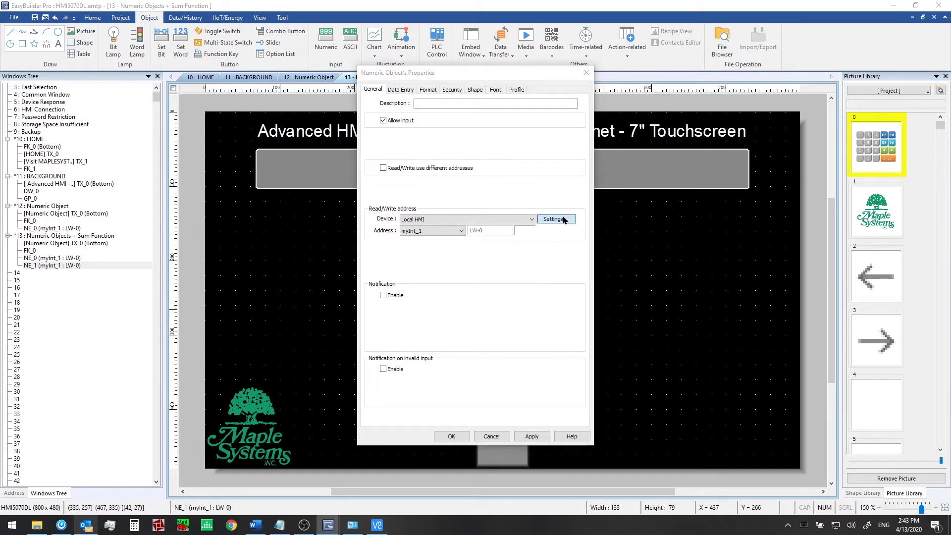
pyautogui.click(564, 218)
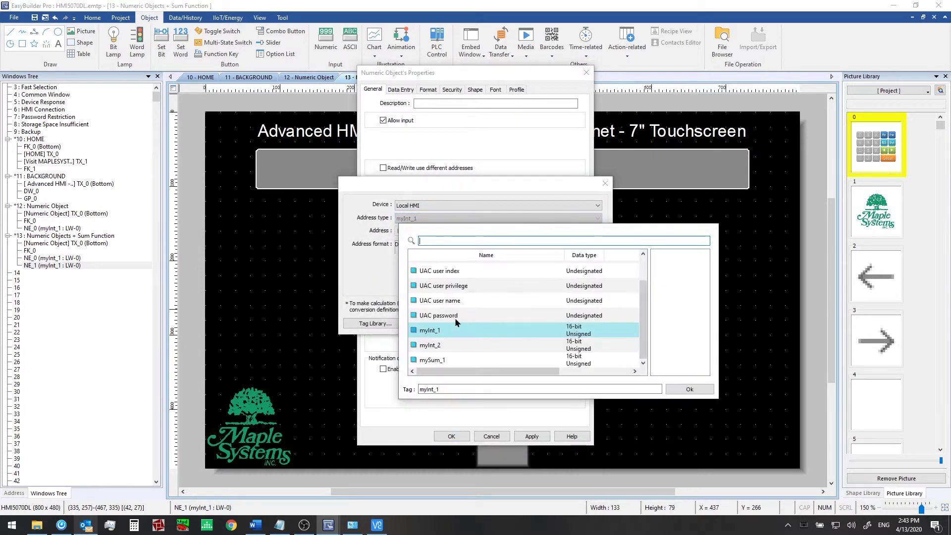
pyautogui.click(456, 345)
pyautogui.click(549, 325)
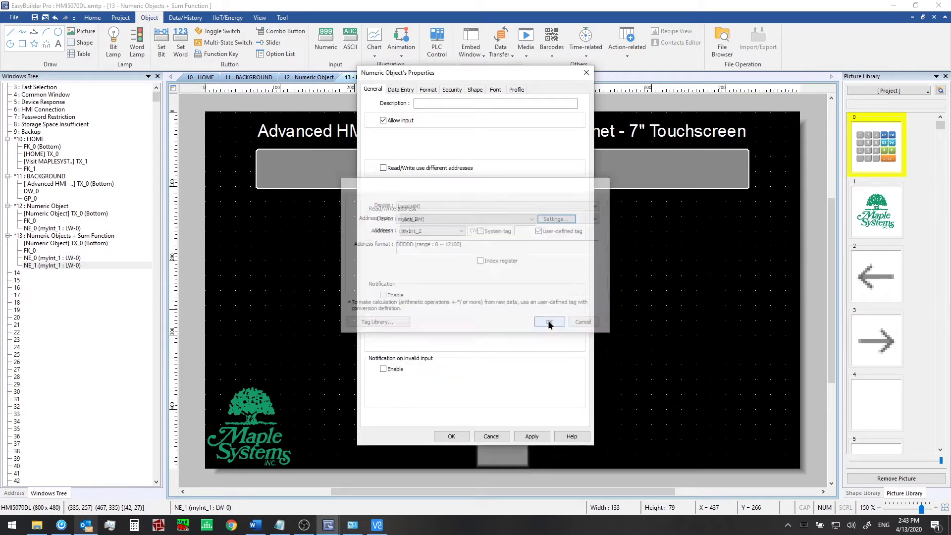
pyautogui.click(451, 436)
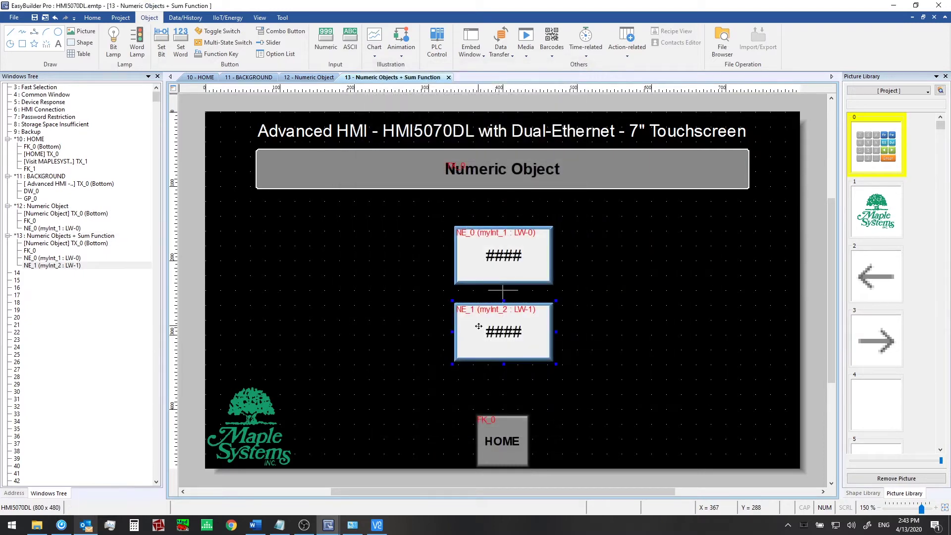
# Paste a duplicate of the numeric input to the right, aligned vertically between the two inputs
pyautogui.hotkey('ctrl', 'd')
pyautogui.hotkey('ctrl', 'v')
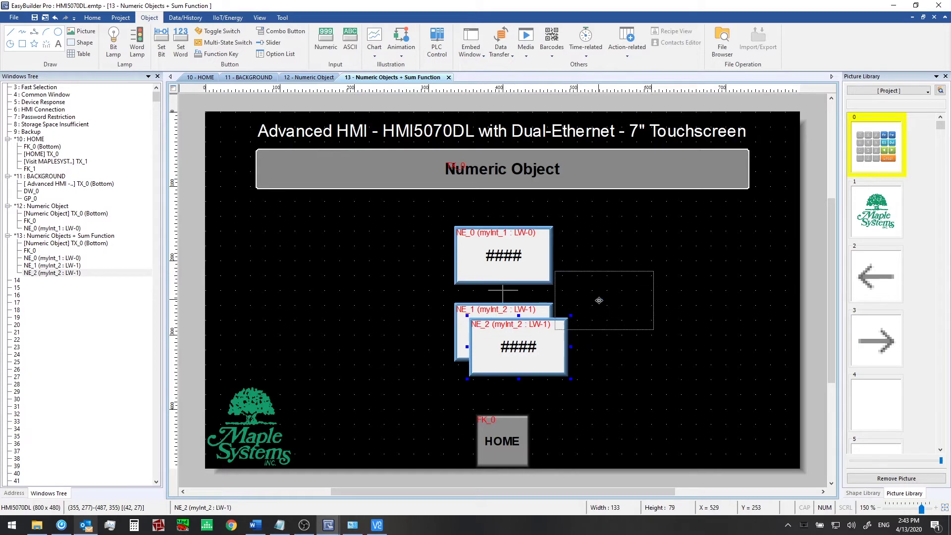
pyautogui.click(619, 299)
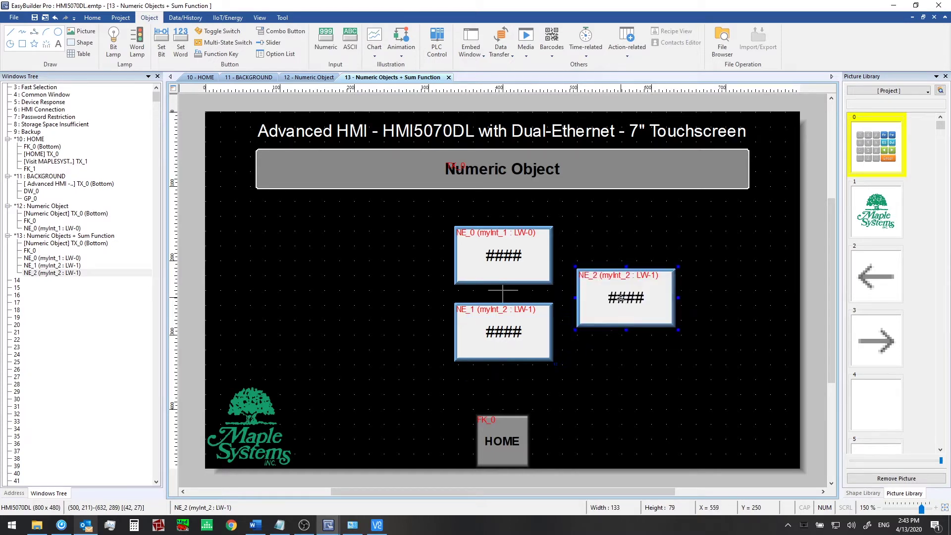
pyautogui.click(94, 19)
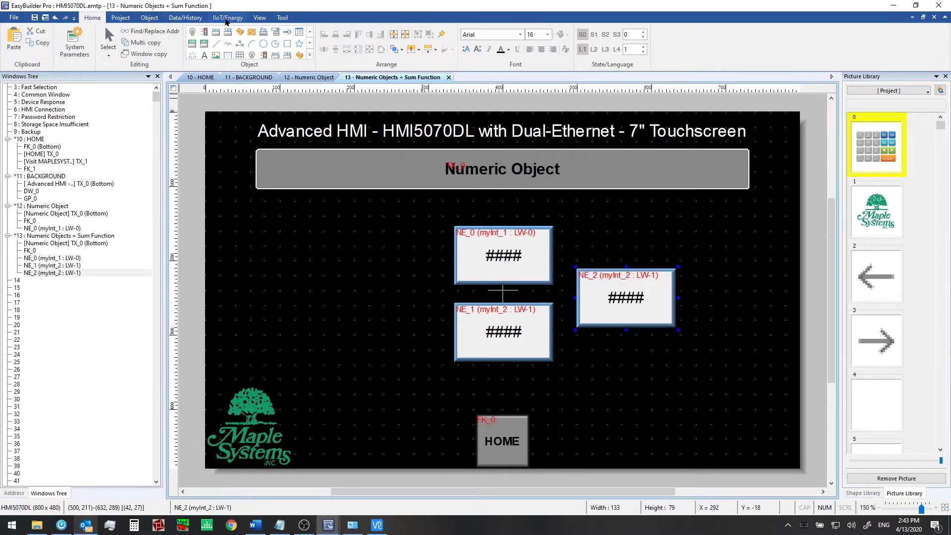
pyautogui.click(394, 36)
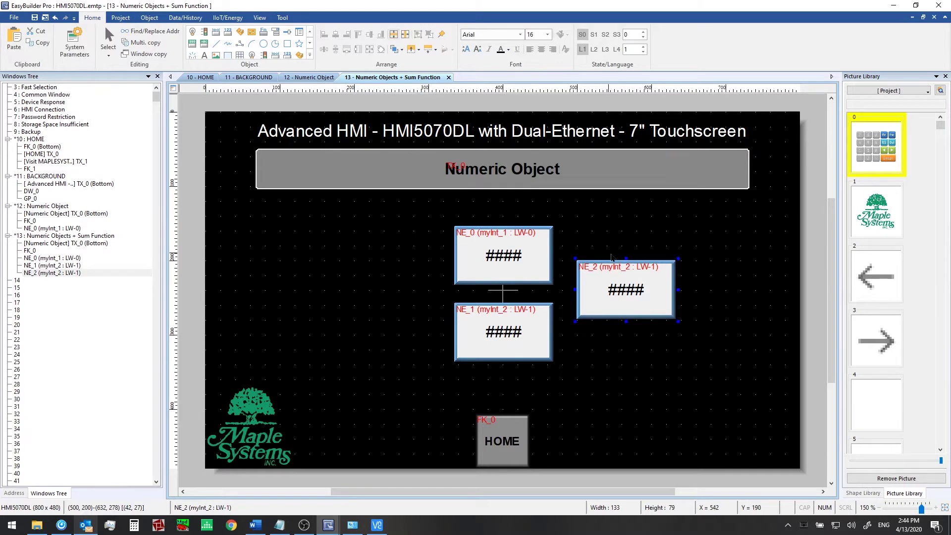
# Bind the duplicate to mySum_1 and turn off Allow input, making it display ND_0
pyautogui.doubleClick(633, 306)
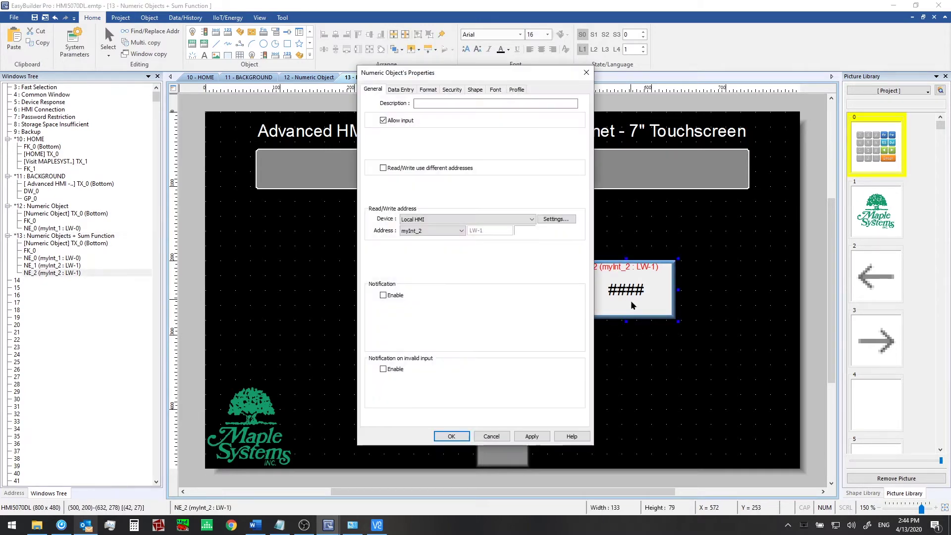
pyautogui.click(555, 219)
pyautogui.click(545, 218)
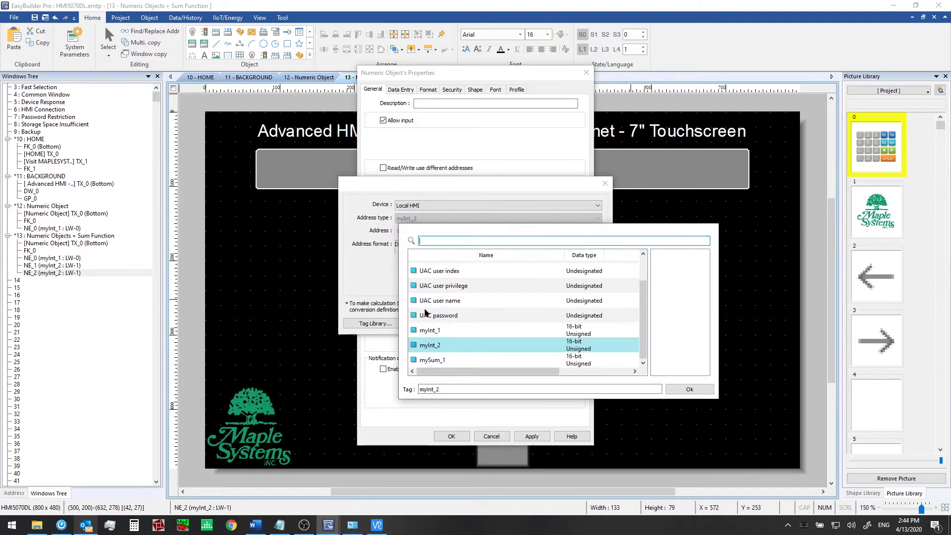
pyautogui.click(438, 365)
pyautogui.click(551, 323)
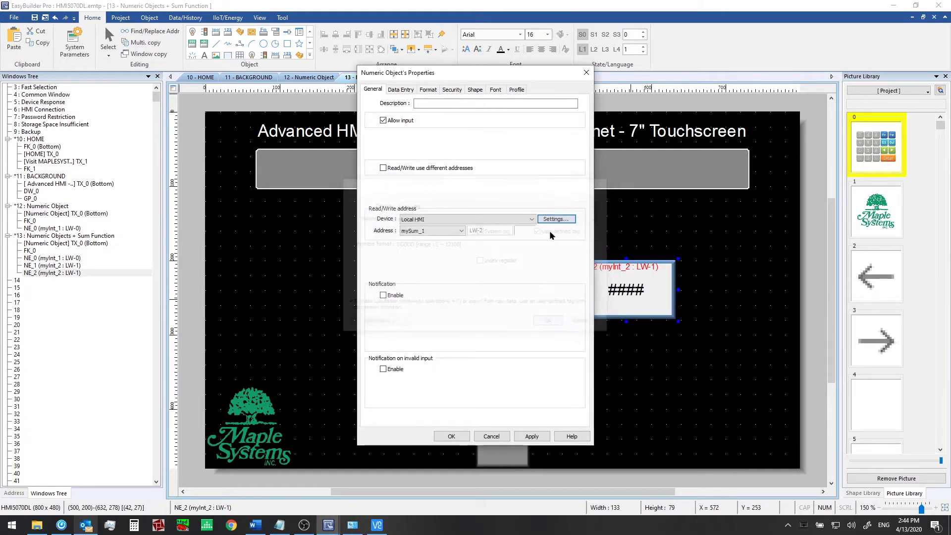
pyautogui.click(383, 120)
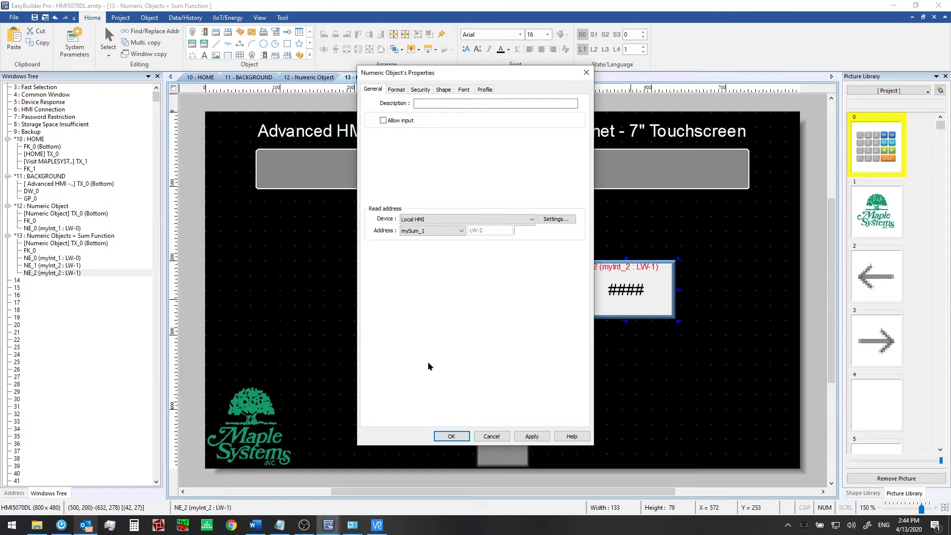
pyautogui.click(451, 436)
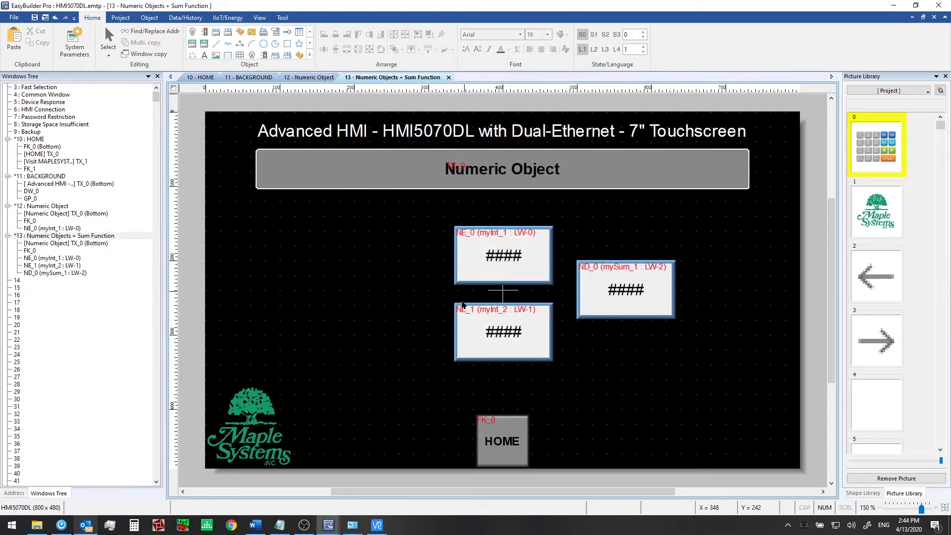
# Check the NE_0, NE_1 and ND_0 objects, then open the Macro Manager from Project
pyautogui.click(464, 305)
pyautogui.click(466, 262)
pyautogui.click(588, 339)
pyautogui.click(492, 259)
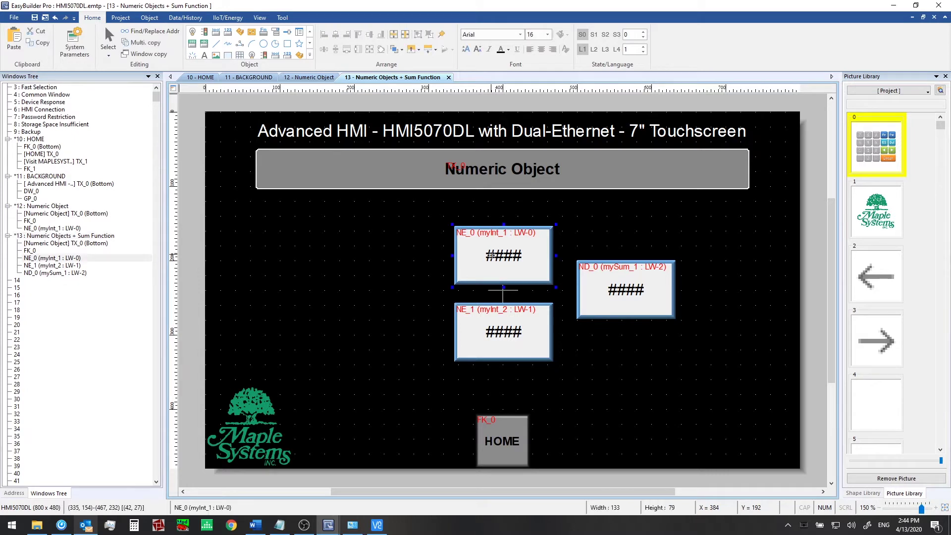
pyautogui.click(489, 311)
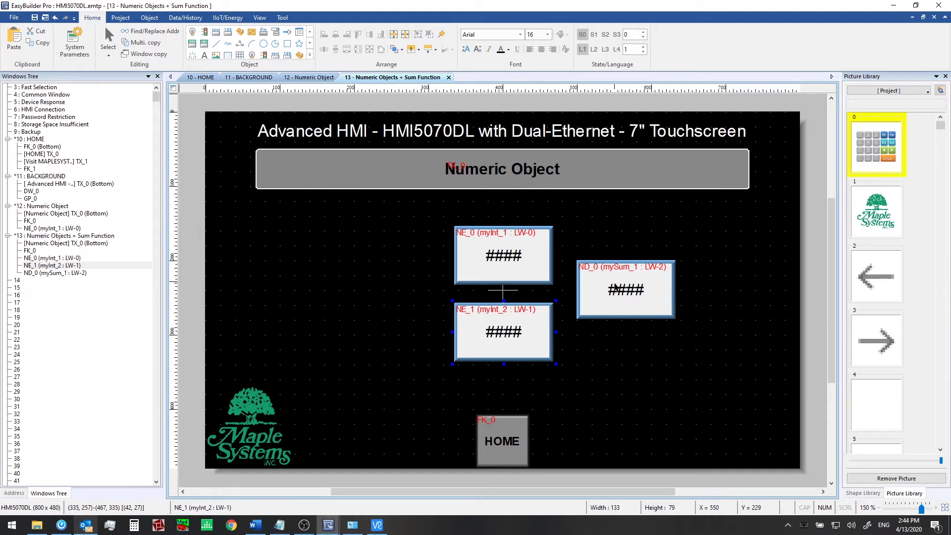
pyautogui.click(614, 289)
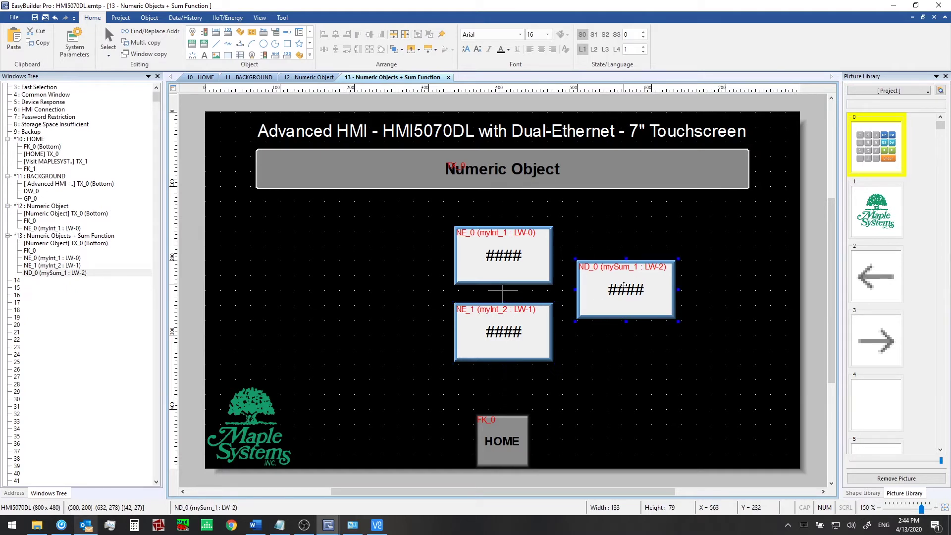
pyautogui.click(120, 19)
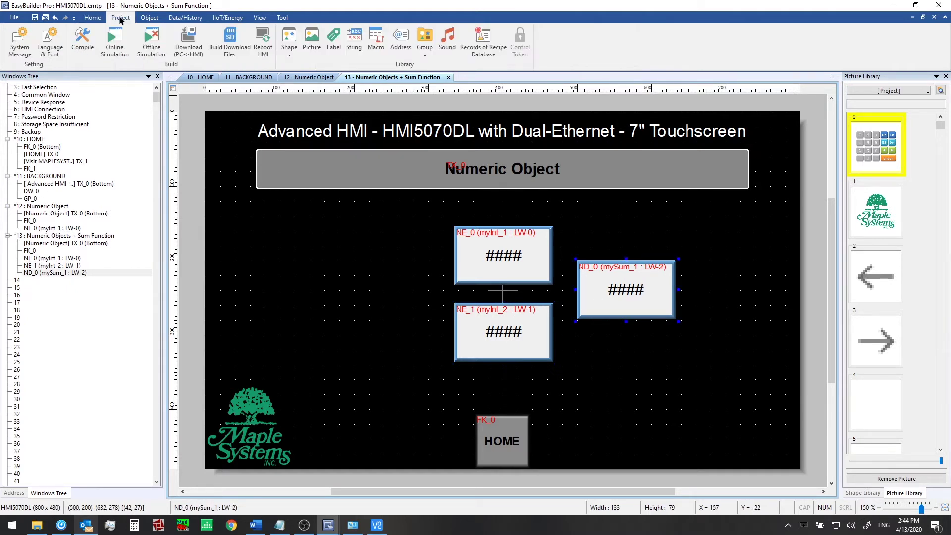
pyautogui.click(380, 32)
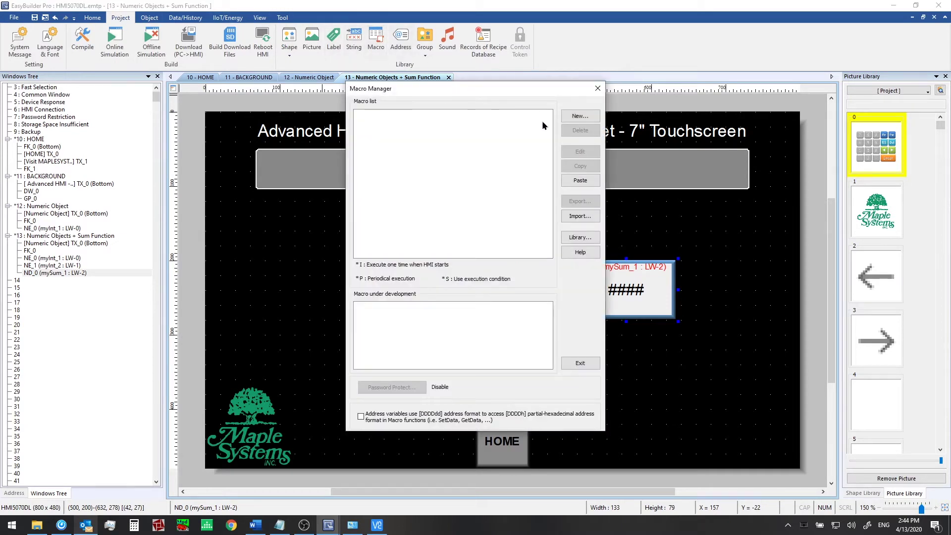
# Name the new macro 'sum' and declare 'short a, b, sum' on a new line inside main
pyautogui.click(580, 116)
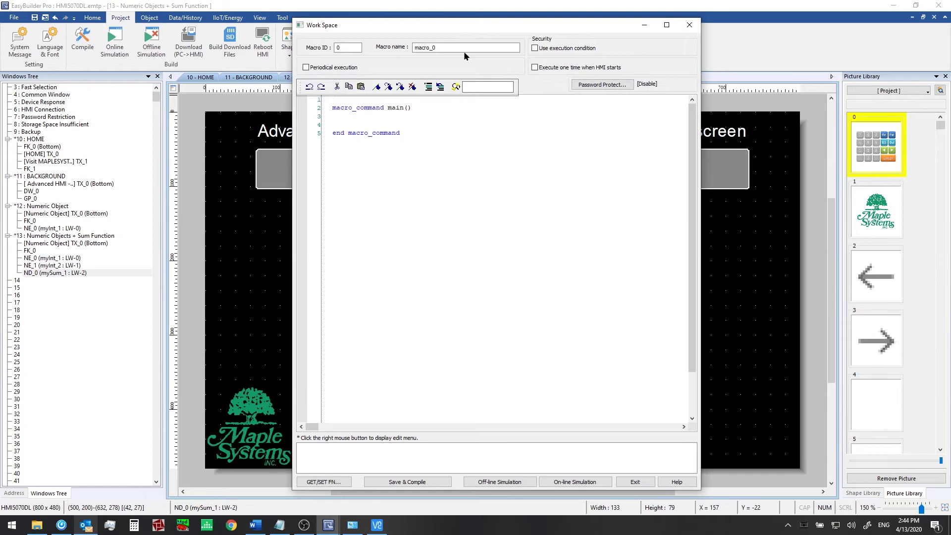
pyautogui.write('sum')
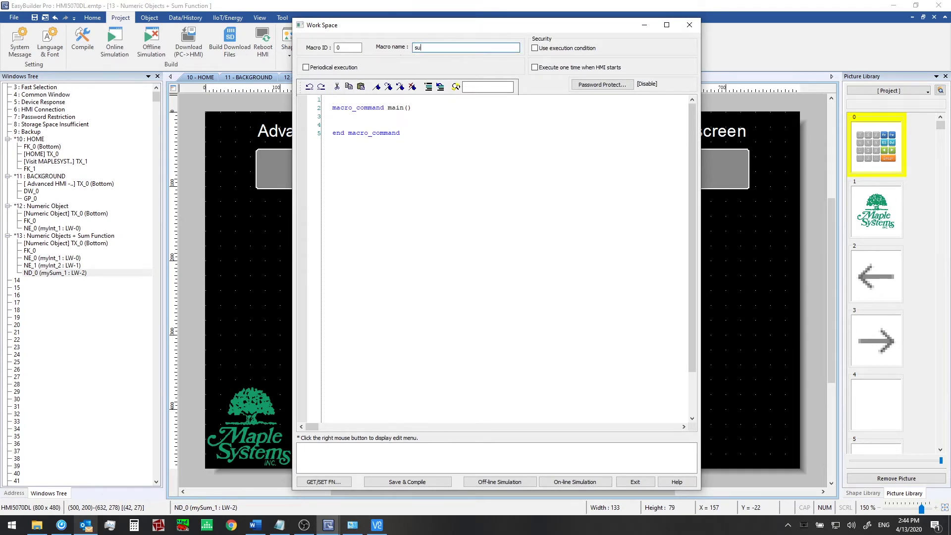
pyautogui.click(358, 118)
pyautogui.press('Return')
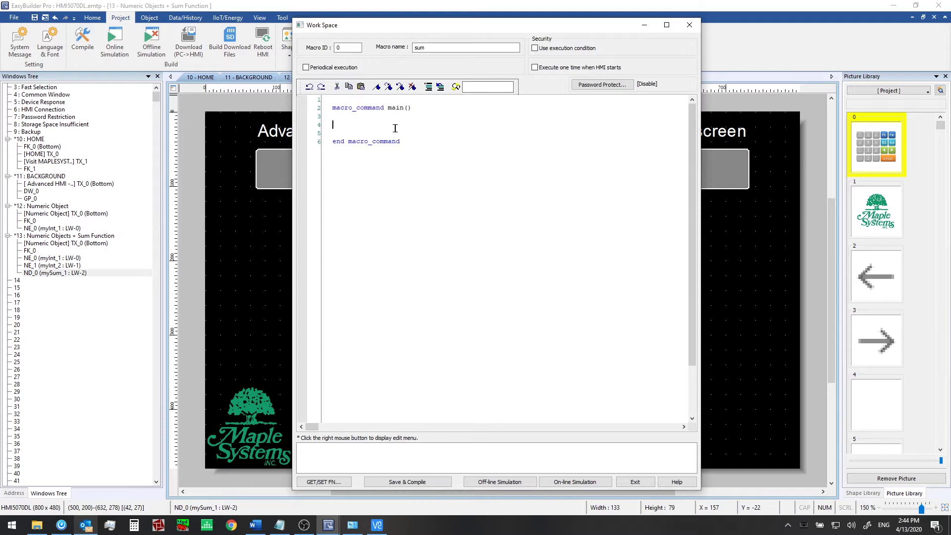
pyautogui.write('short a, b, sum')
pyautogui.press('Return')
pyautogui.press('Return')
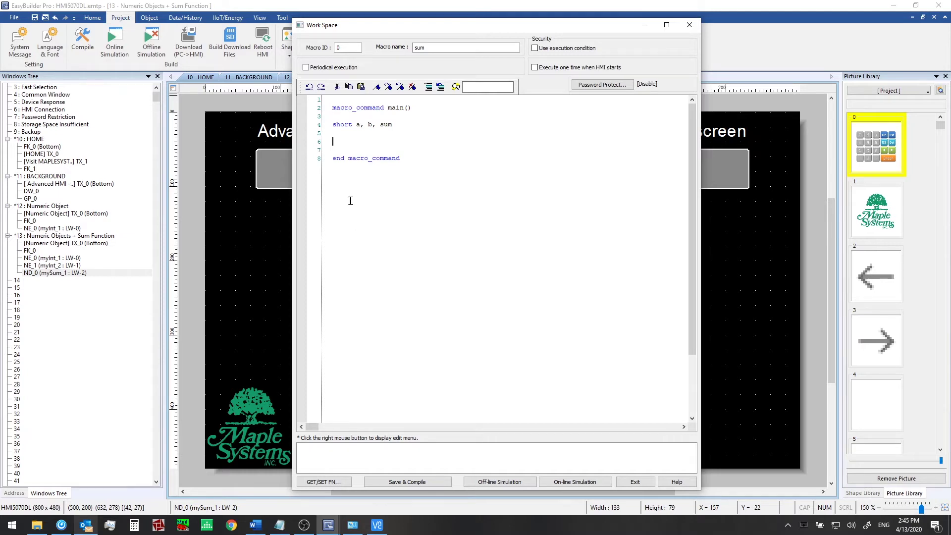
# On the line after the declaration, choose the GetData function in the GET/SET FN picker
pyautogui.doubleClick(357, 125)
pyautogui.click(361, 141)
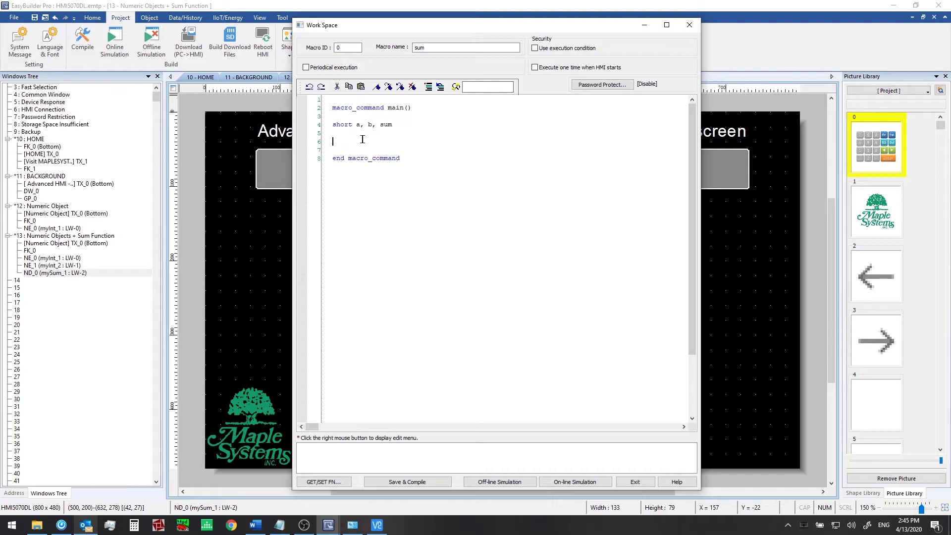
pyautogui.click(317, 482)
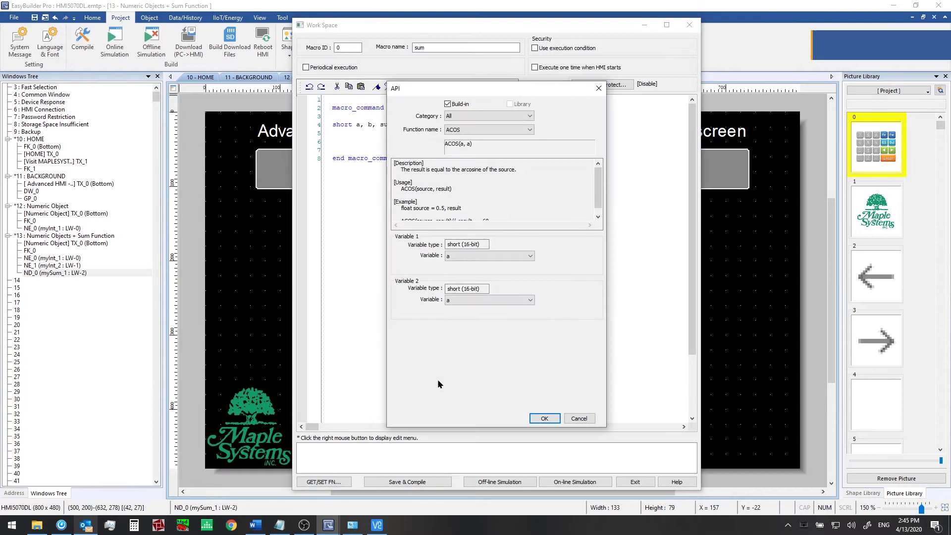
pyautogui.click(529, 130)
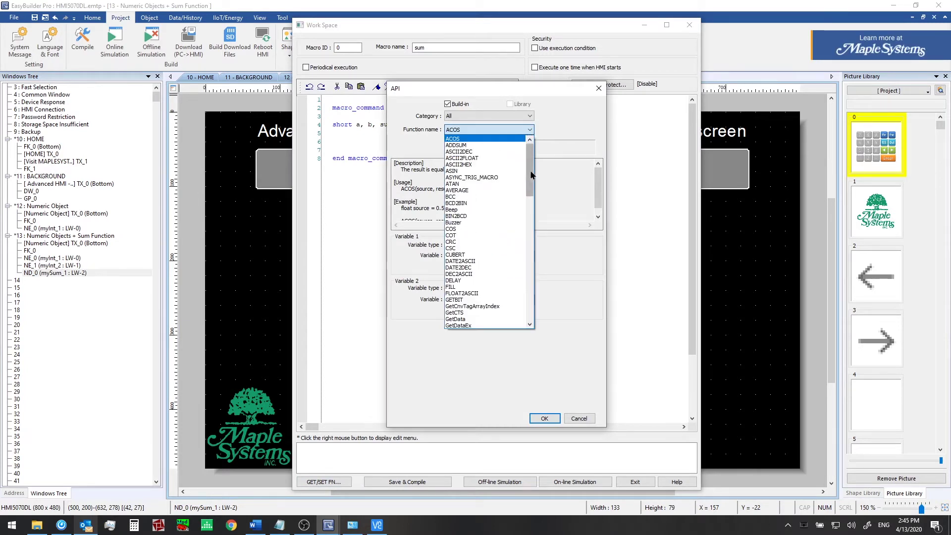
pyautogui.scroll(-7, 473, 227)
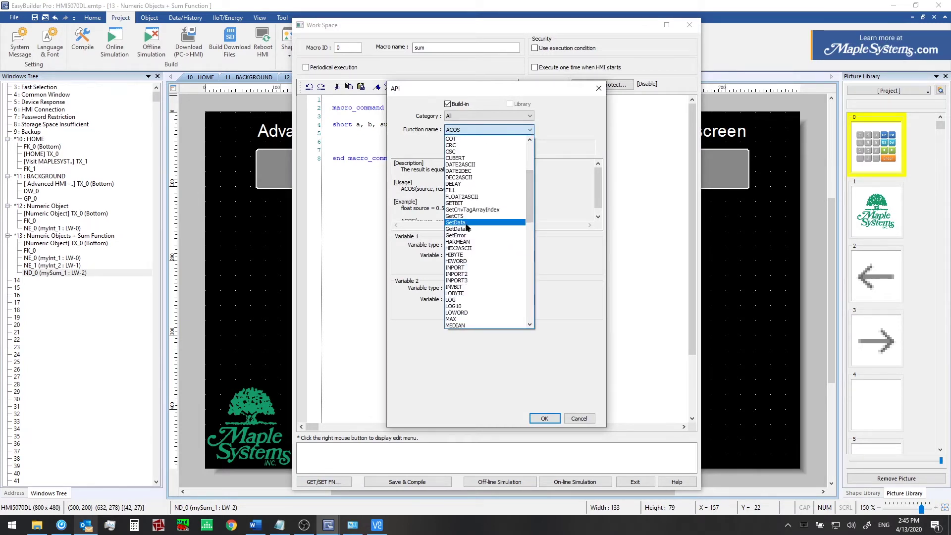
pyautogui.click(473, 225)
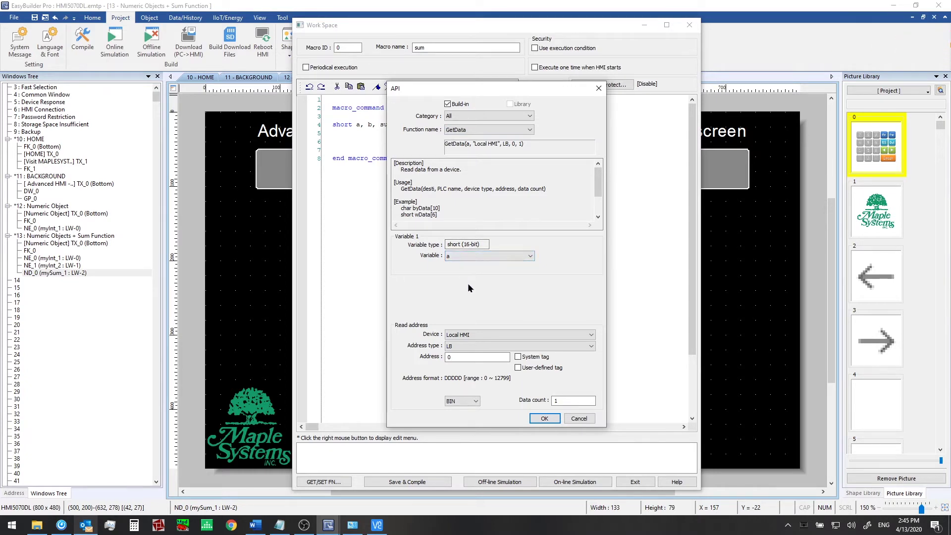
# Read user-defined tag myInt_1 with count 1 into variable a and insert the line
pyautogui.click(537, 370)
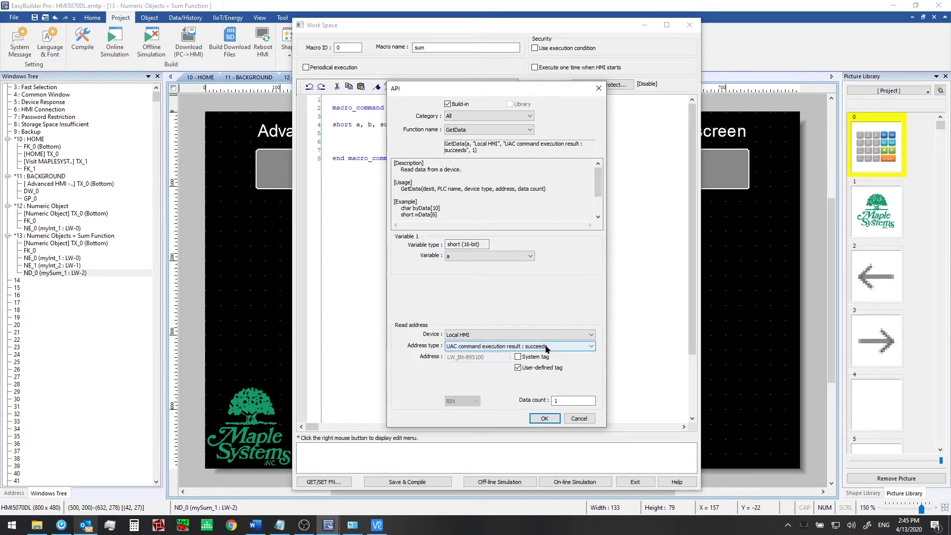
pyautogui.click(546, 348)
pyautogui.scroll(3, 544, 222)
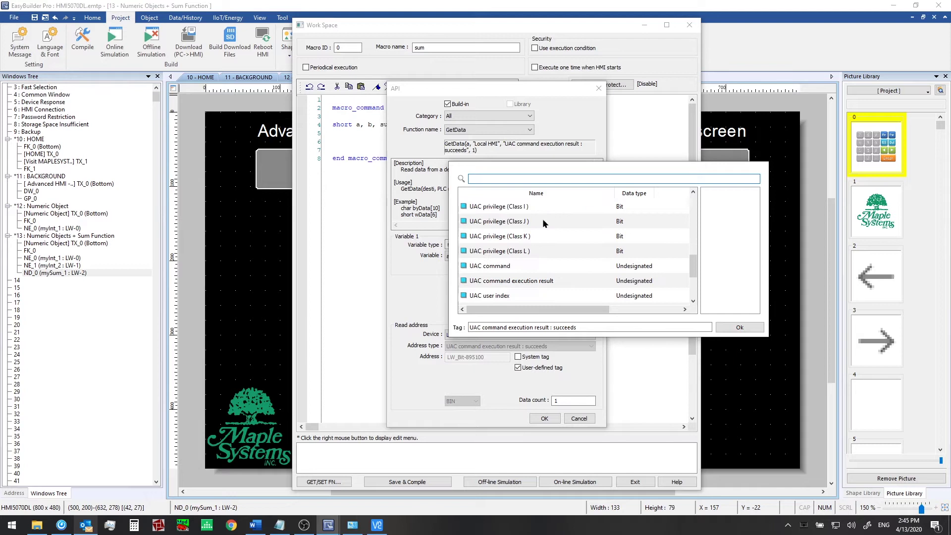
pyautogui.scroll(-3, 543, 220)
pyautogui.doubleClick(485, 270)
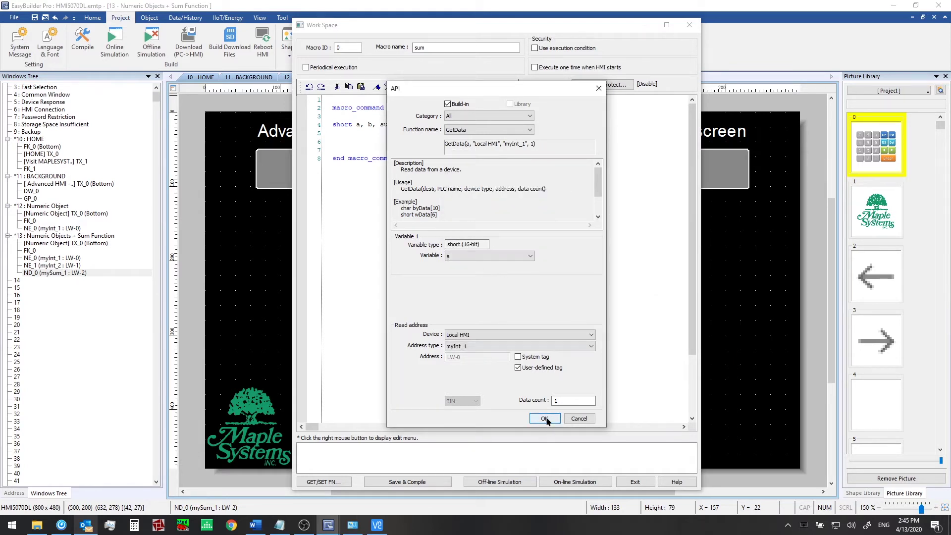
pyautogui.doubleClick(563, 400)
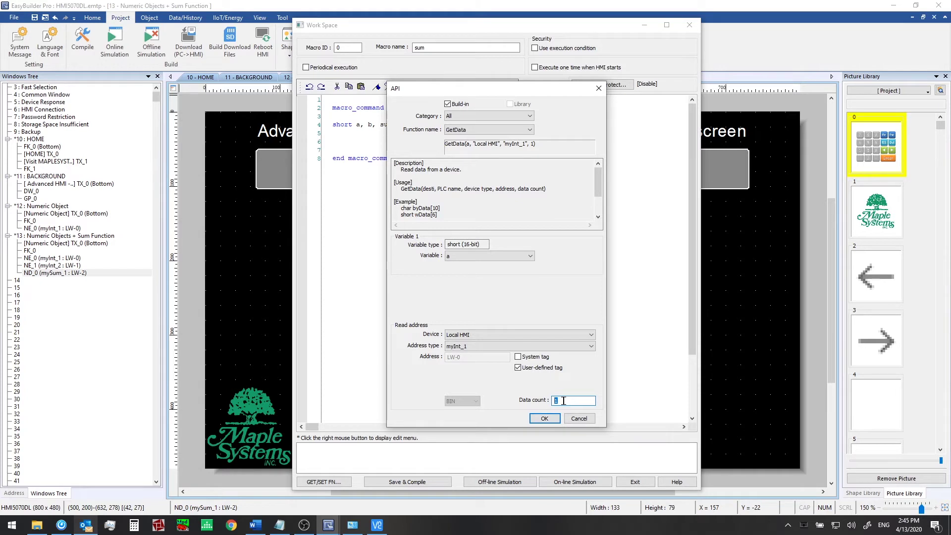
pyautogui.click(564, 401)
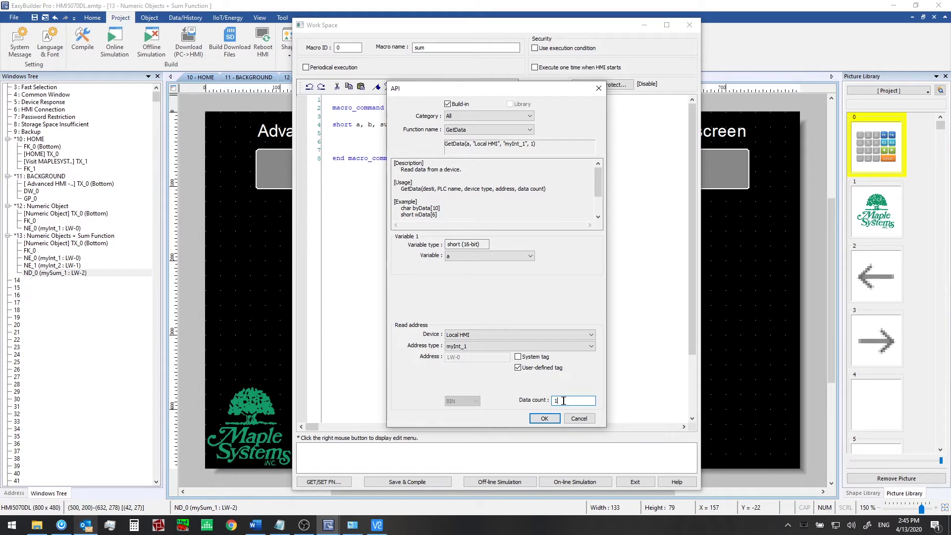
pyautogui.click(545, 419)
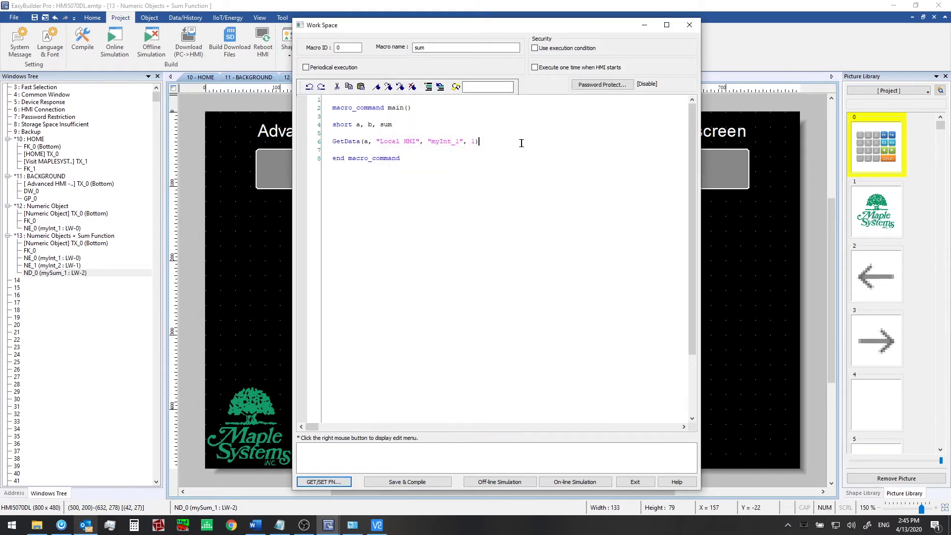
pyautogui.press('Return')
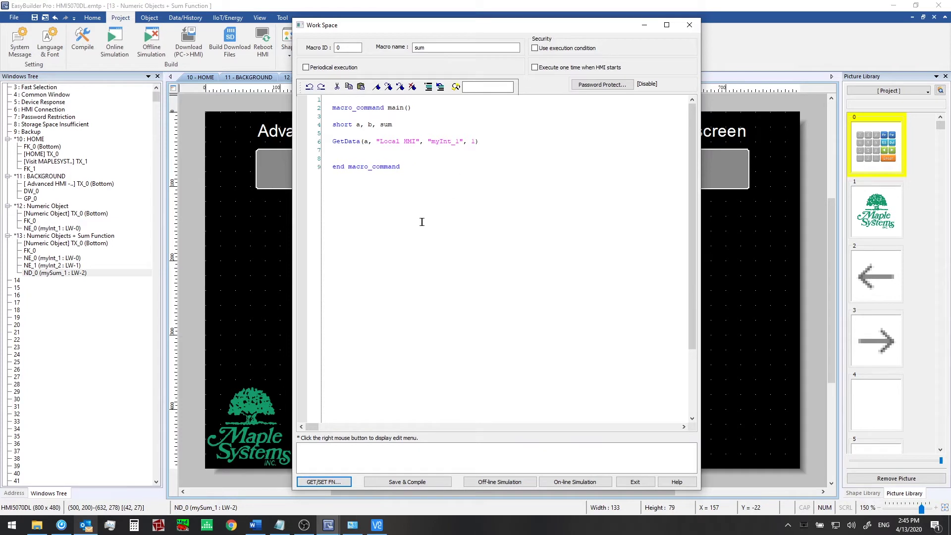
# Insert GetData(b, "Local HMI", "myInt_2", 1) so myInt_2 is read into variable b
pyautogui.click(325, 482)
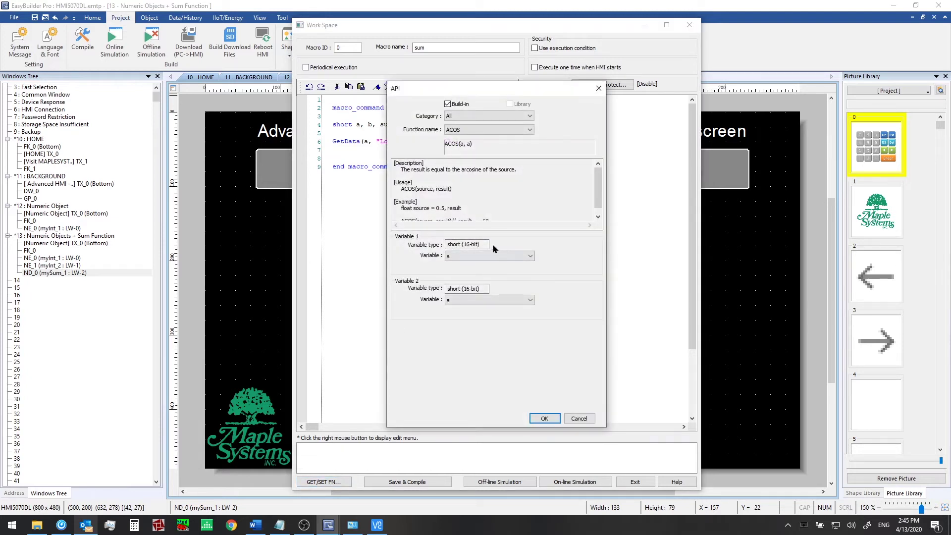
pyautogui.click(509, 130)
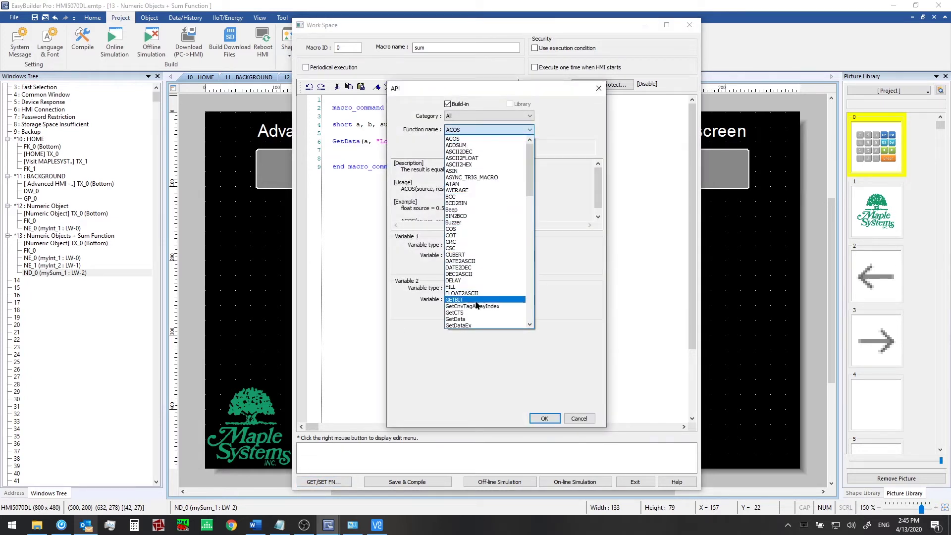
pyautogui.click(475, 321)
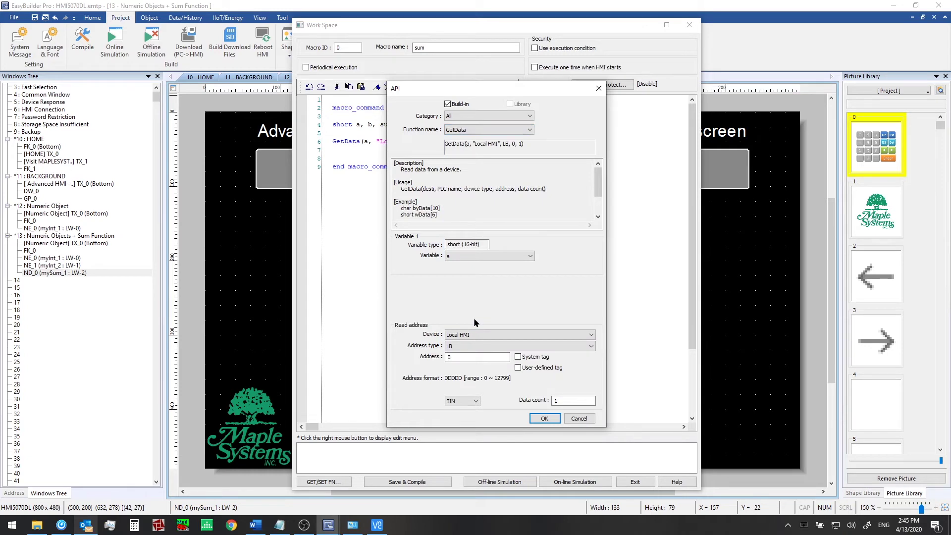
pyautogui.click(483, 255)
pyautogui.click(486, 272)
pyautogui.click(534, 370)
pyautogui.click(533, 348)
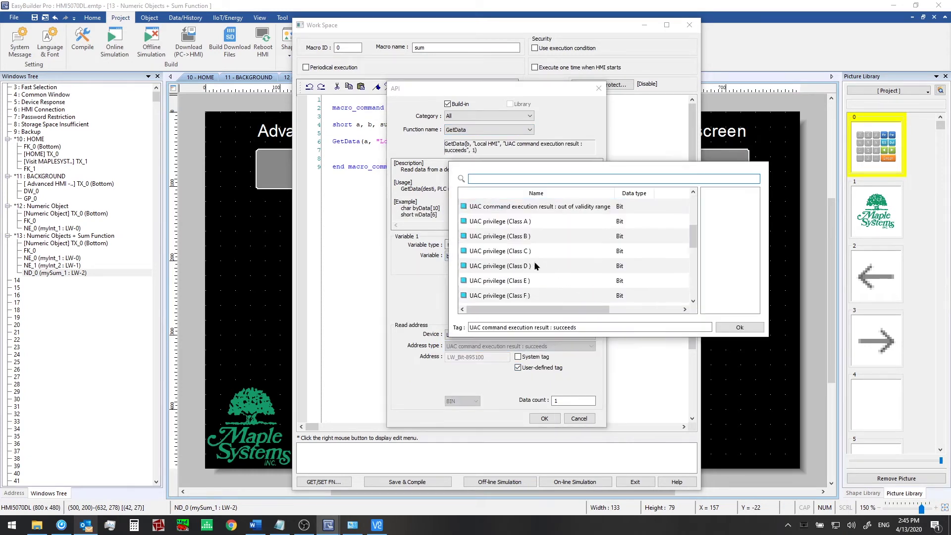
pyautogui.scroll(-5, 531, 270)
pyautogui.doubleClick(526, 283)
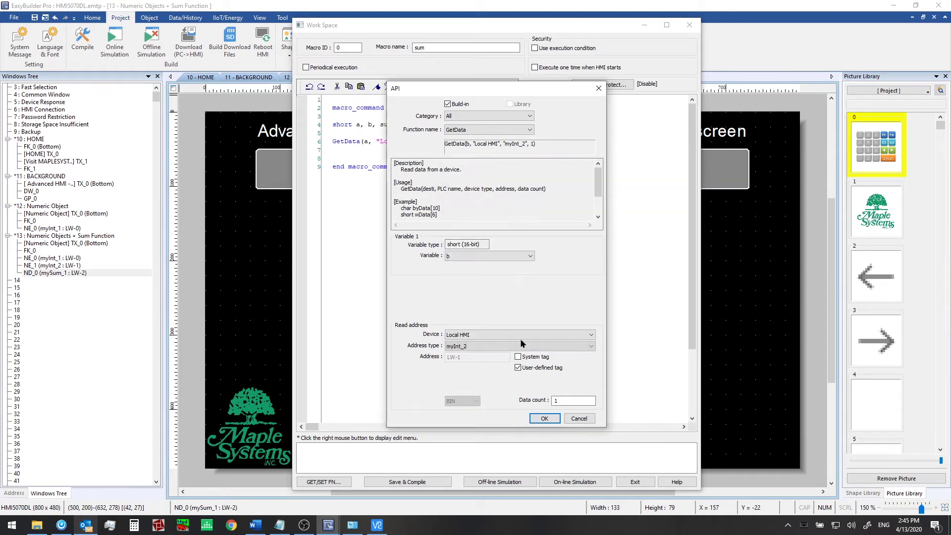
pyautogui.click(544, 419)
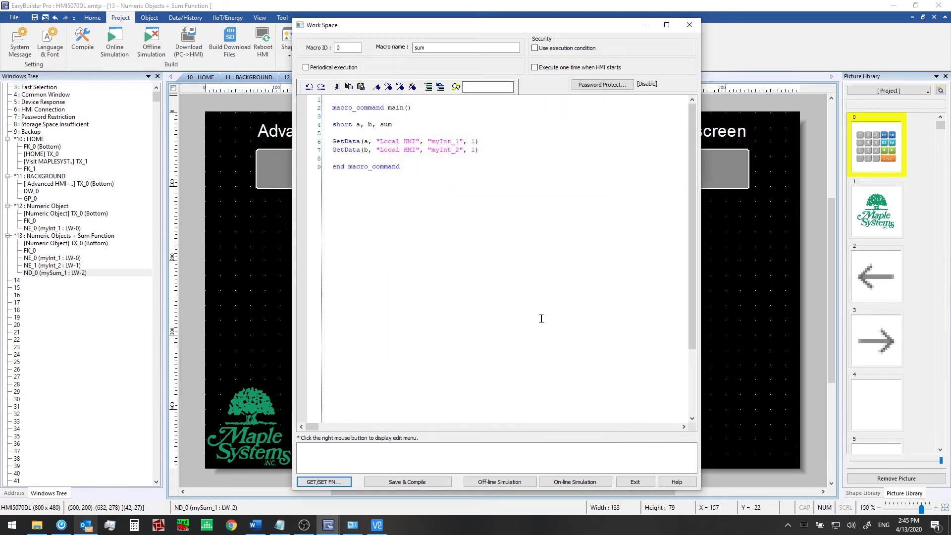
pyautogui.press('Return')
pyautogui.press('Return')
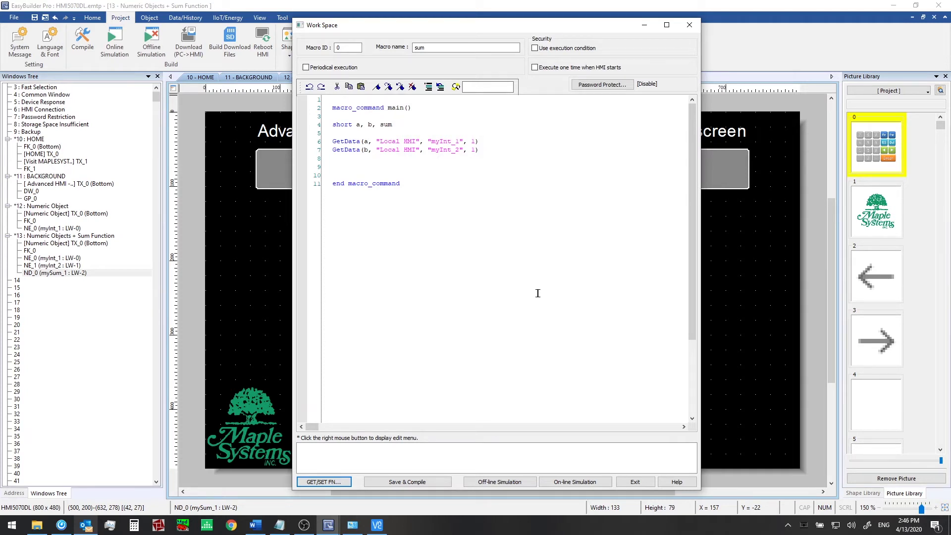
# Add the line 'sum = a + b' and put the cursor on empty line 11
pyautogui.write('sum = a + b')
pyautogui.press('Return')
pyautogui.press('Return')
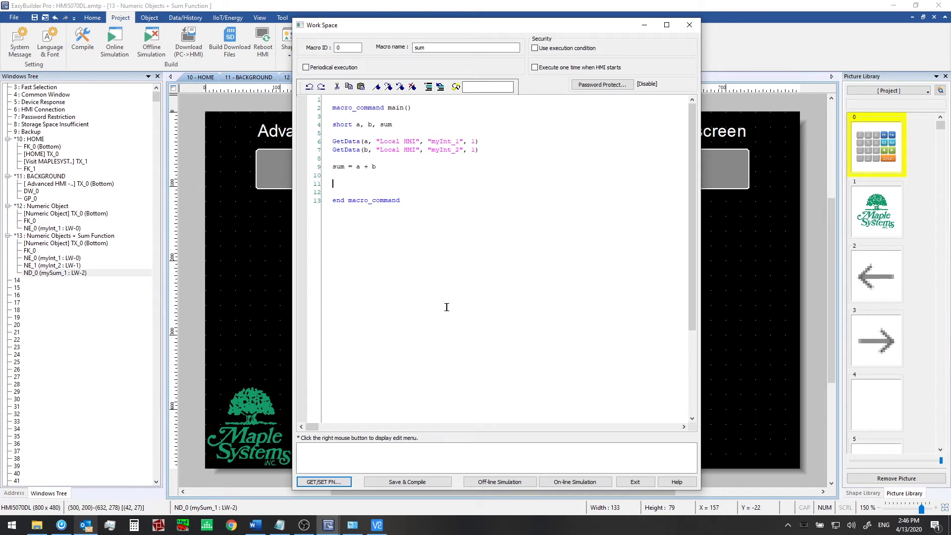
pyautogui.doubleClick(337, 166)
pyautogui.click(343, 184)
# Insert SetData(sum, "Local HMI", "mySum_1", 1) to write variable sum into the mySum_1 tag
pyautogui.click(320, 483)
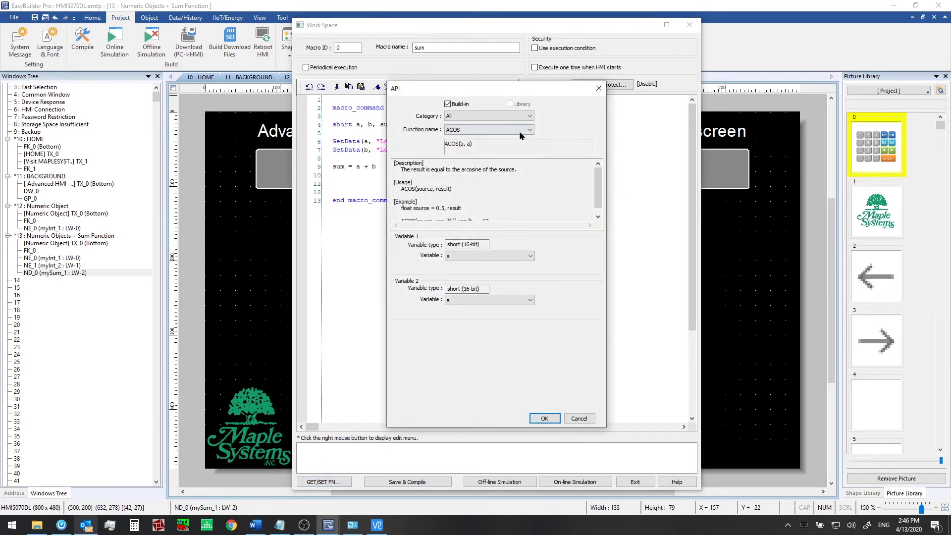
pyautogui.click(519, 131)
pyautogui.scroll(-10, 491, 218)
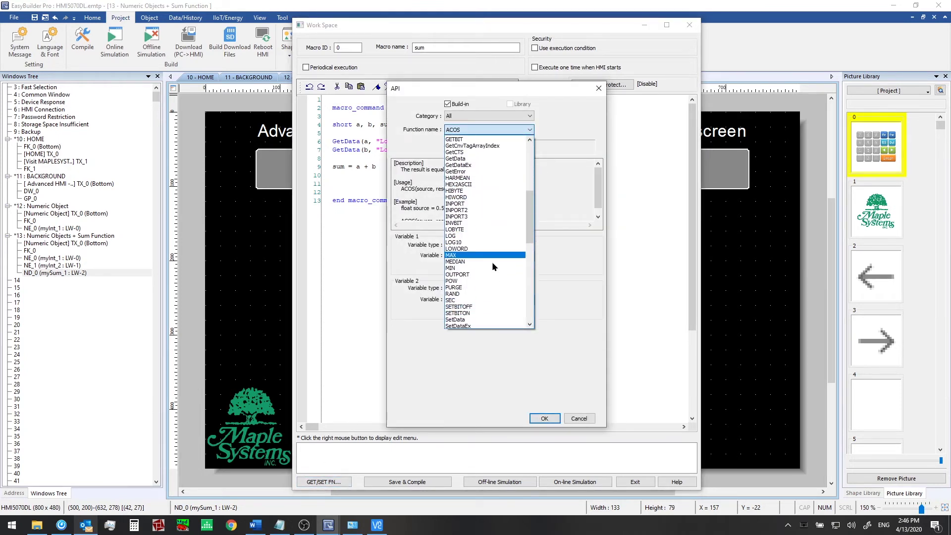
pyautogui.scroll(-3, 492, 261)
pyautogui.click(489, 263)
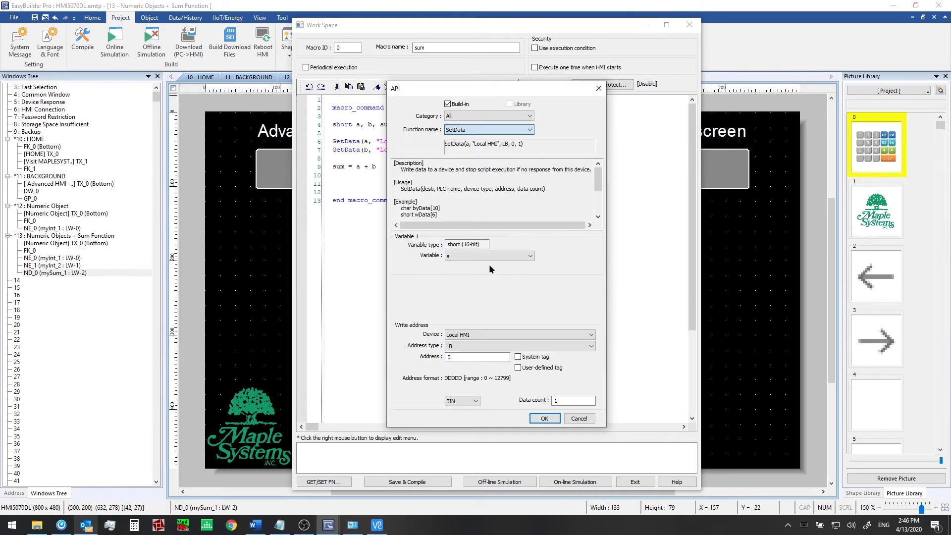
pyautogui.click(488, 253)
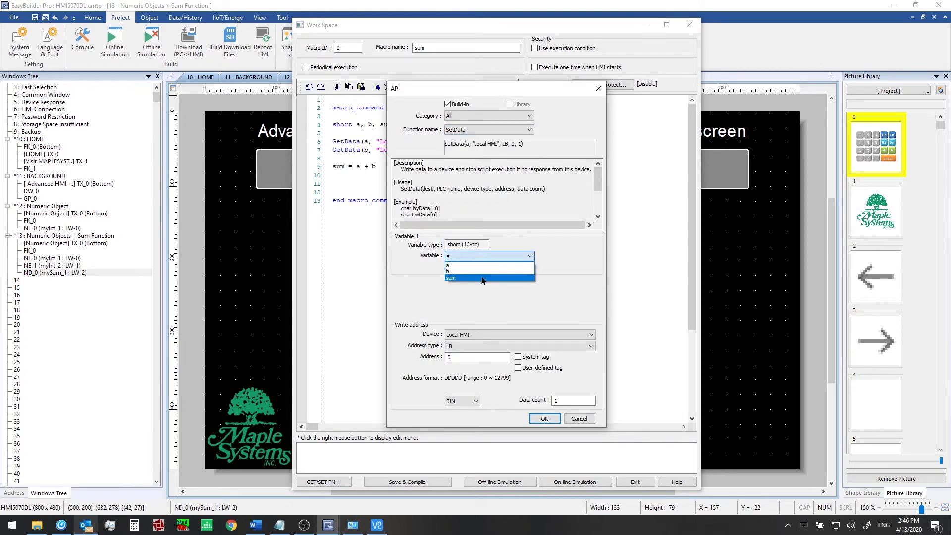
pyautogui.click(481, 279)
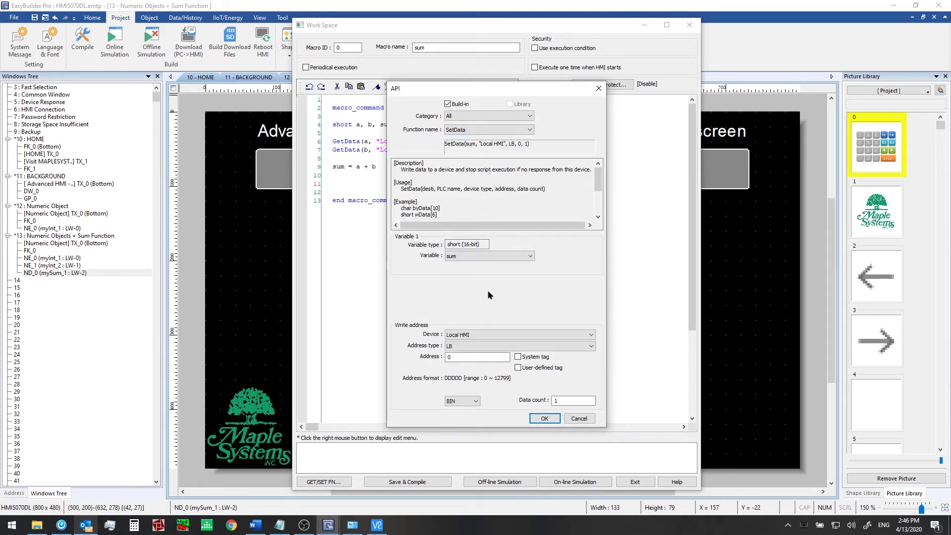
pyautogui.click(527, 370)
pyautogui.click(540, 347)
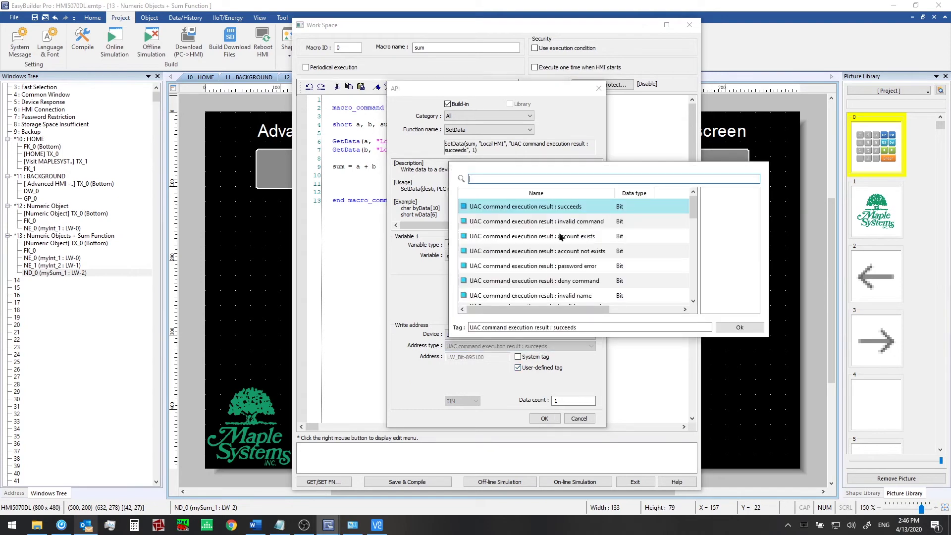
pyautogui.scroll(-5, 544, 270)
pyautogui.click(501, 295)
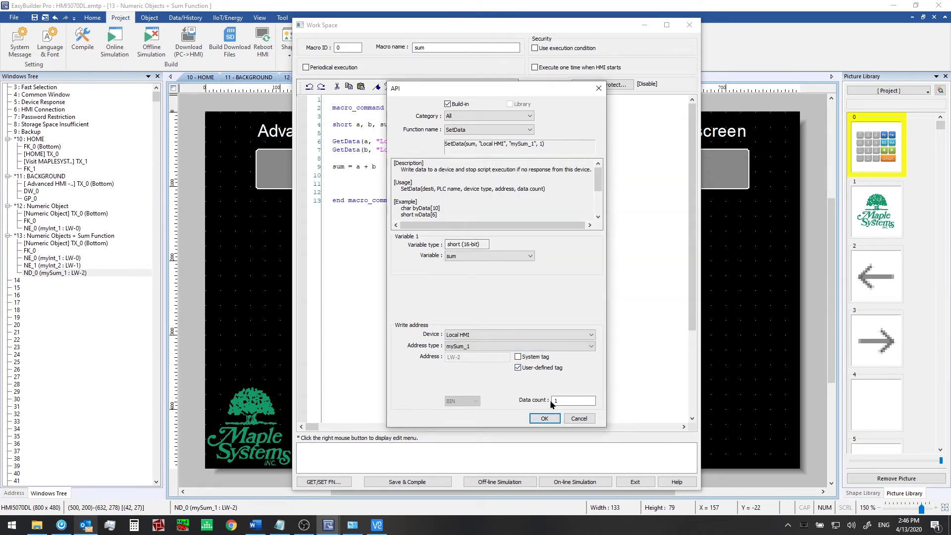
pyautogui.click(545, 419)
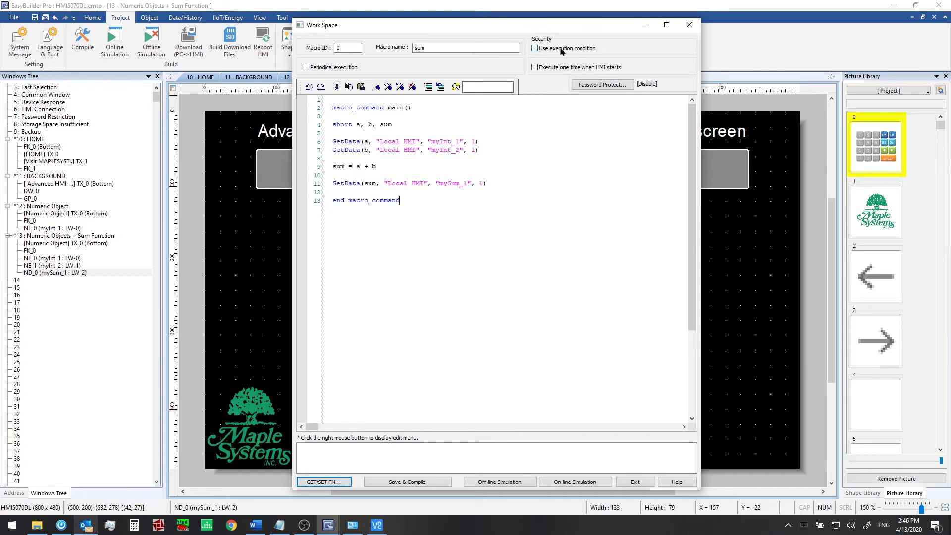
# Enable periodical execution for the sum macro with a time interval of 10 × 100 ms
pyautogui.click(307, 67)
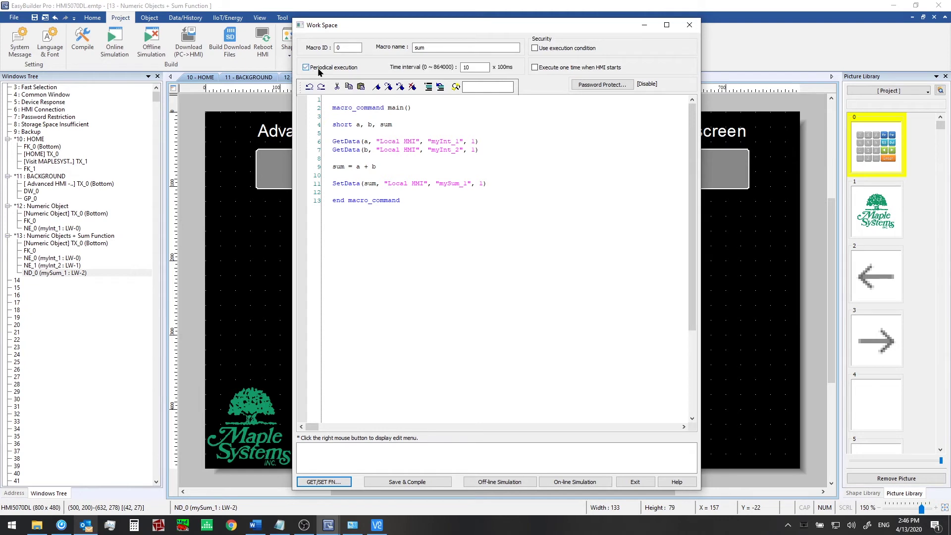
pyautogui.doubleClick(474, 66)
pyautogui.click(474, 66)
pyautogui.doubleClick(437, 188)
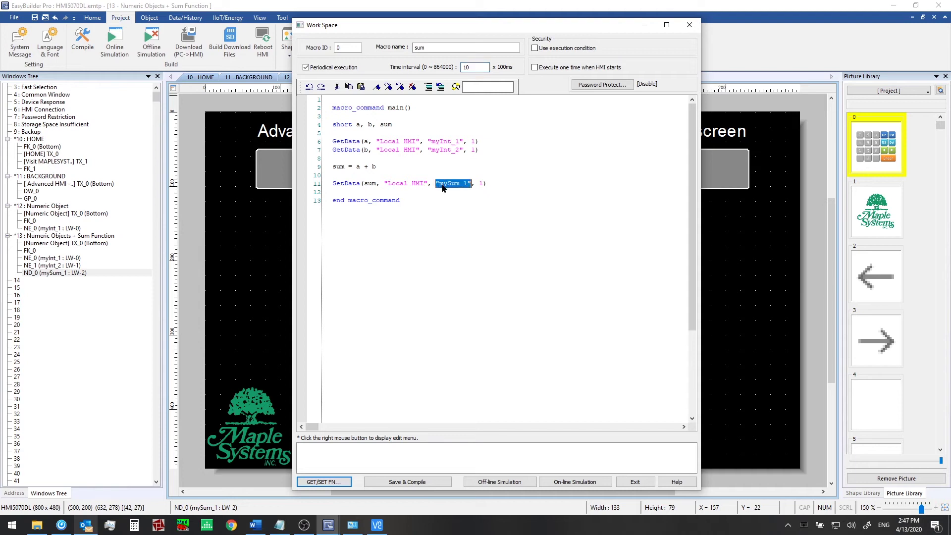
pyautogui.click(407, 200)
# Save and compile the macro with 0 errors, then exit the macro editor
pyautogui.click(408, 482)
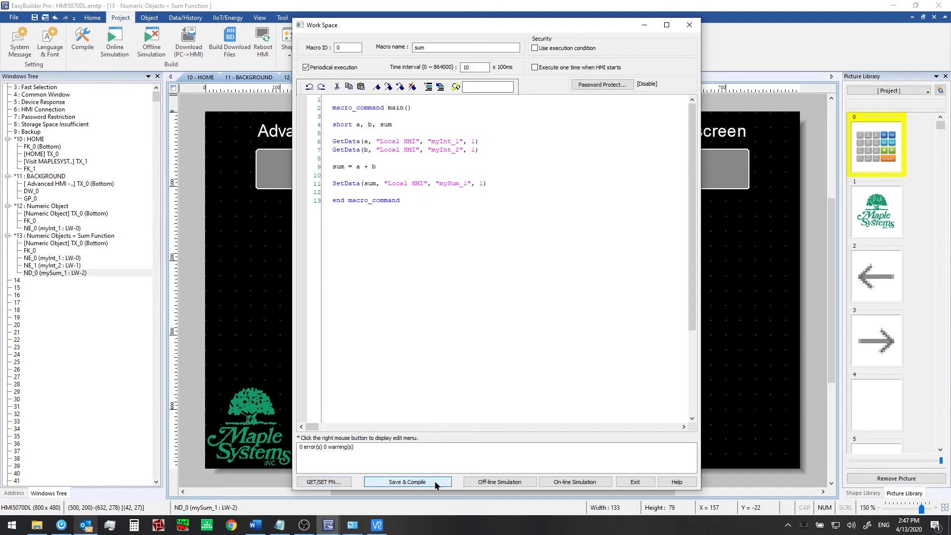
pyautogui.click(315, 454)
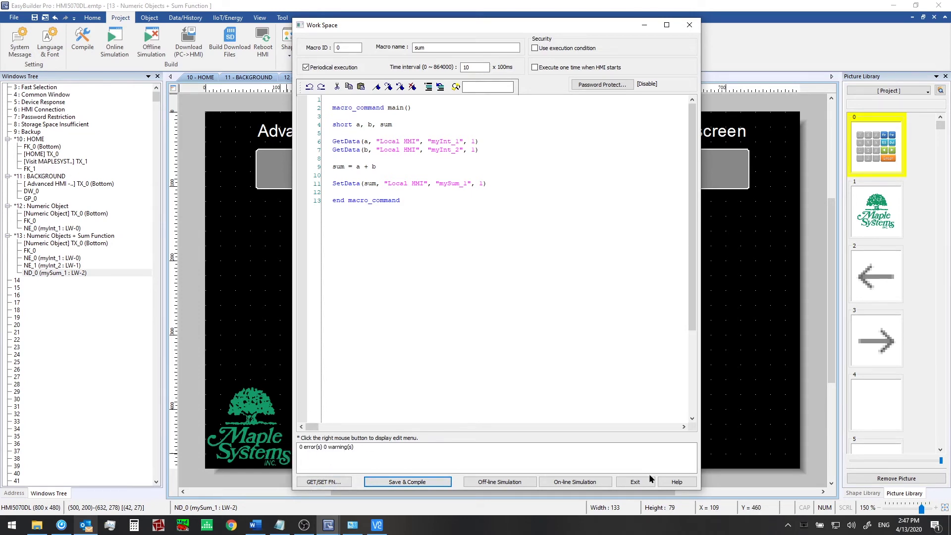
pyautogui.click(636, 481)
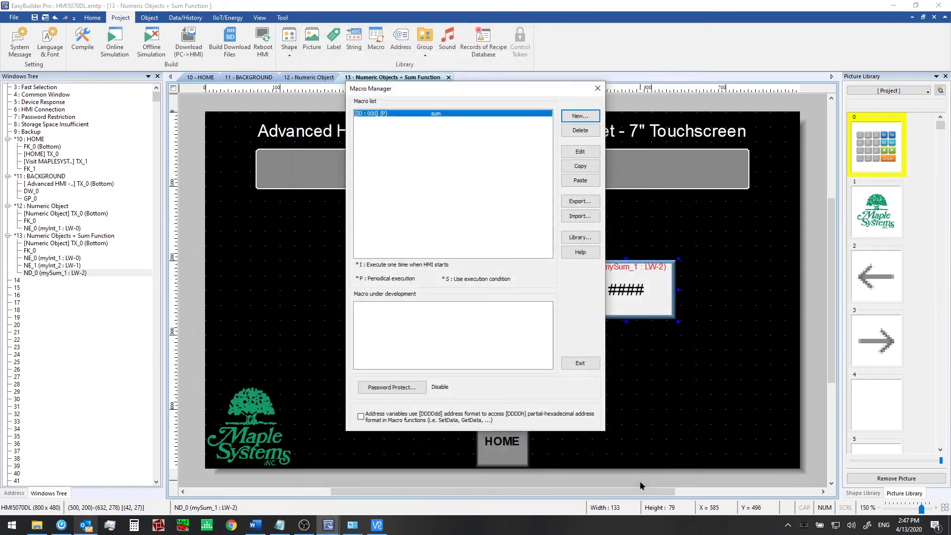
# Close the Macro Manager and download the project from PC to HMI until all finished
pyautogui.click(580, 363)
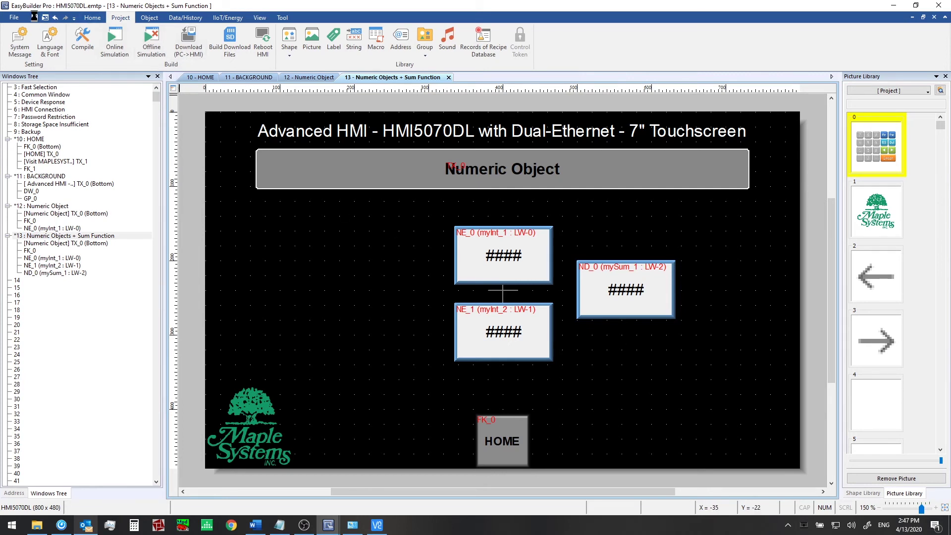
pyautogui.click(185, 38)
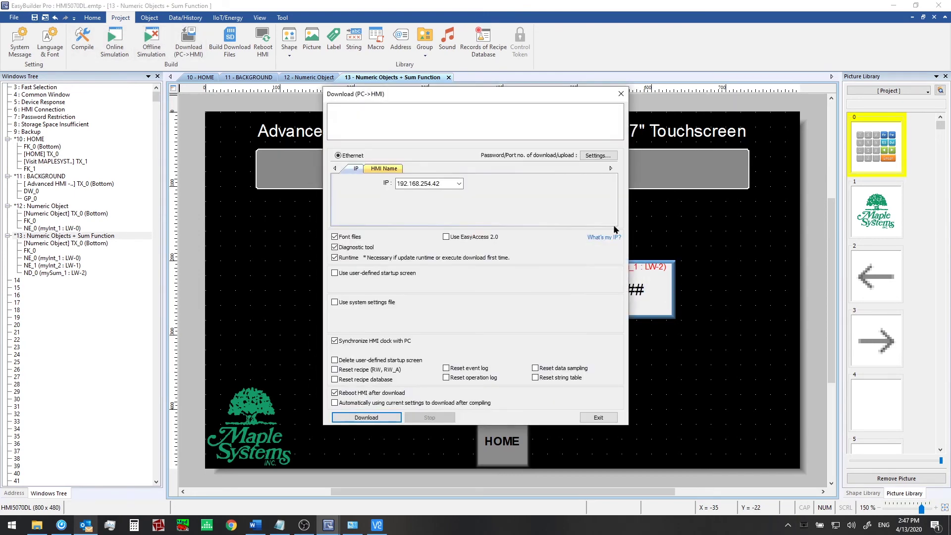
pyautogui.click(376, 420)
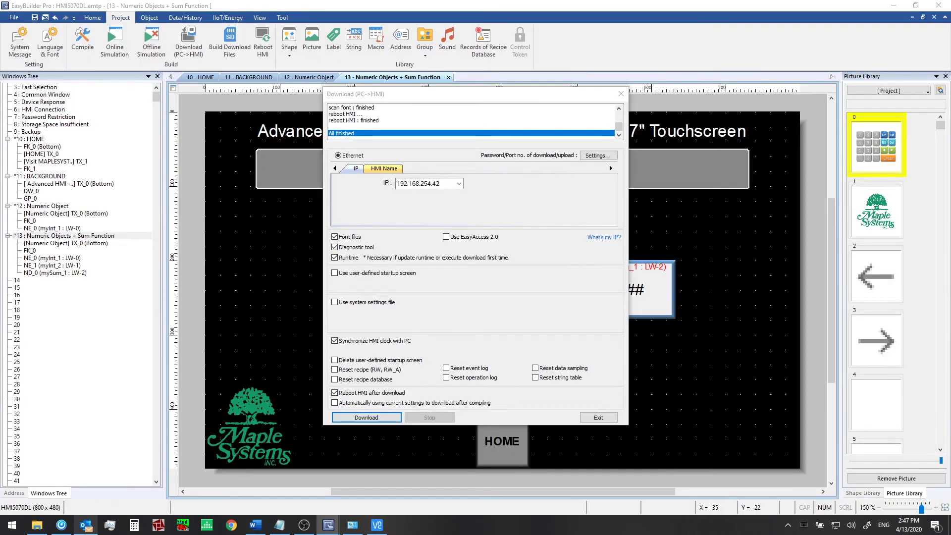
pyautogui.click(598, 419)
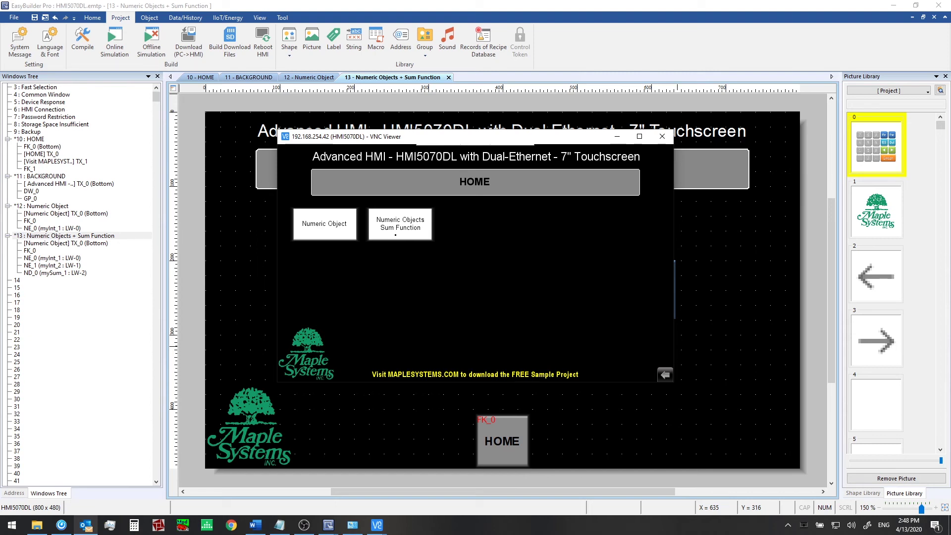
# On the Numeric Objects Sum Function page, enter 2 as the first number
pyautogui.click(396, 235)
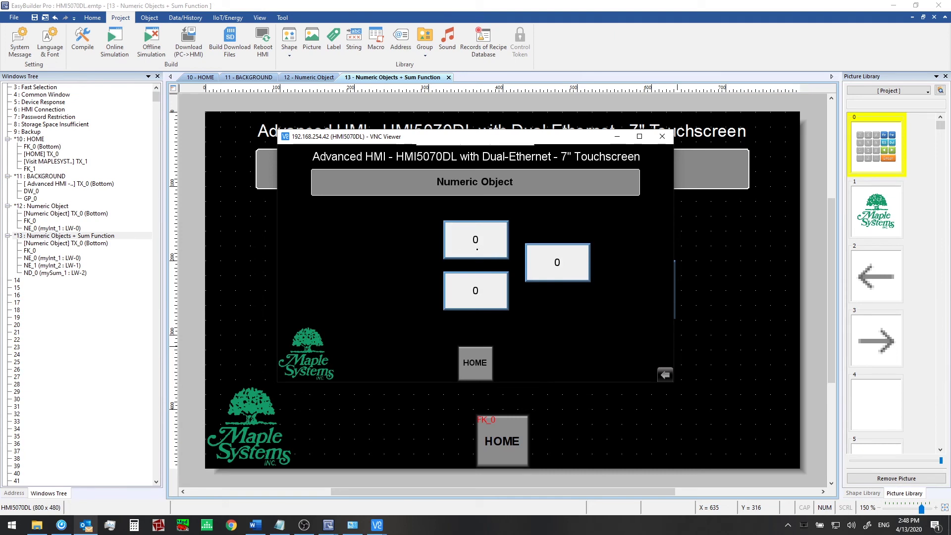
pyautogui.click(475, 240)
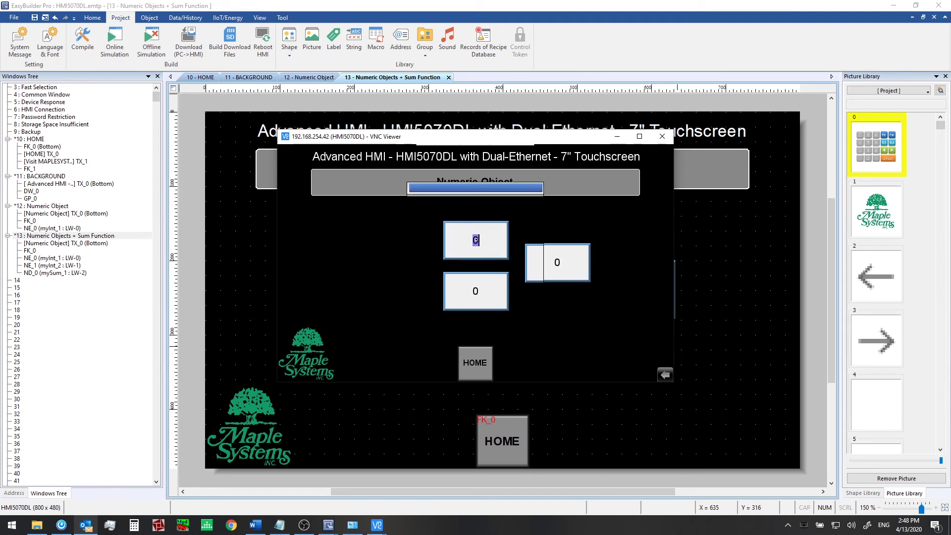
pyautogui.moveTo(464, 189); pyautogui.dragTo(581, 210)
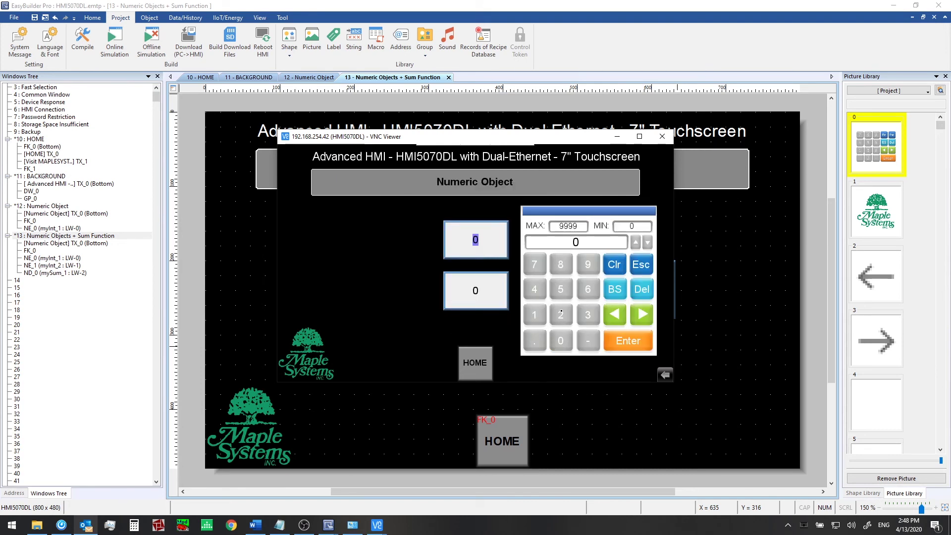
pyautogui.click(561, 312)
pyautogui.click(617, 341)
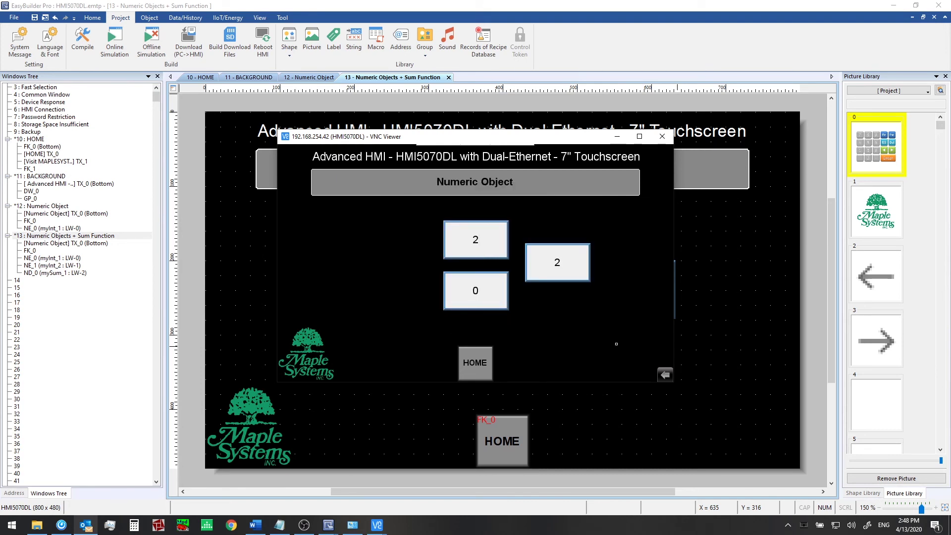
# Enter 2 as the second number so the sum displays 4
pyautogui.click(560, 266)
pyautogui.click(475, 290)
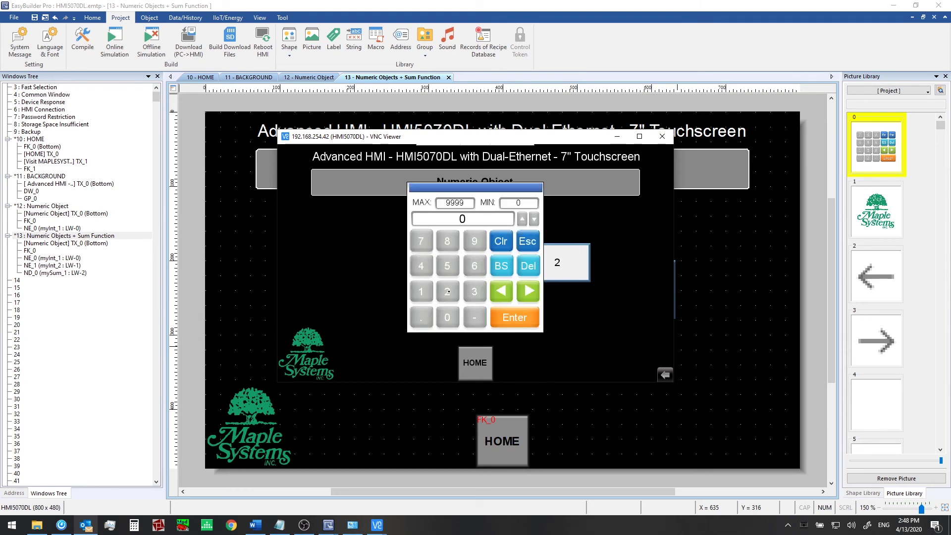
pyautogui.click(448, 291)
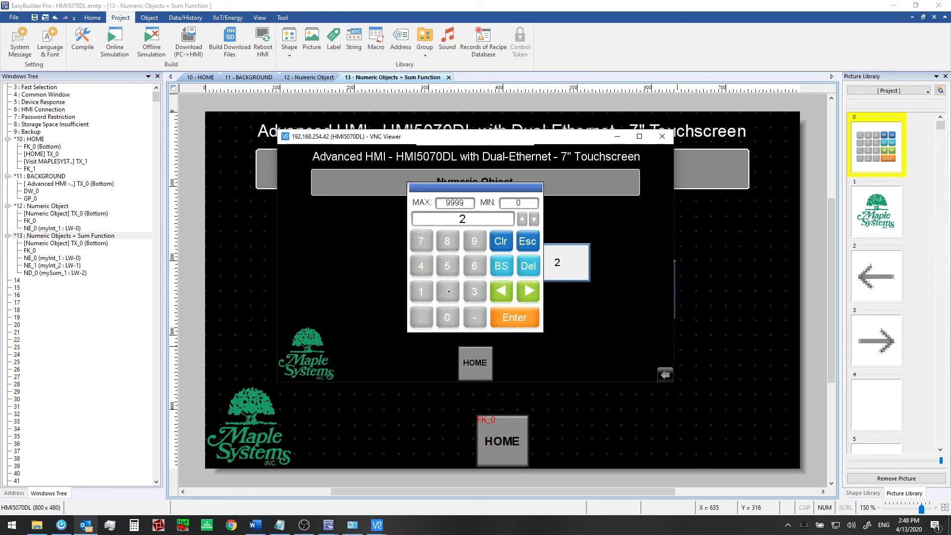
pyautogui.click(513, 317)
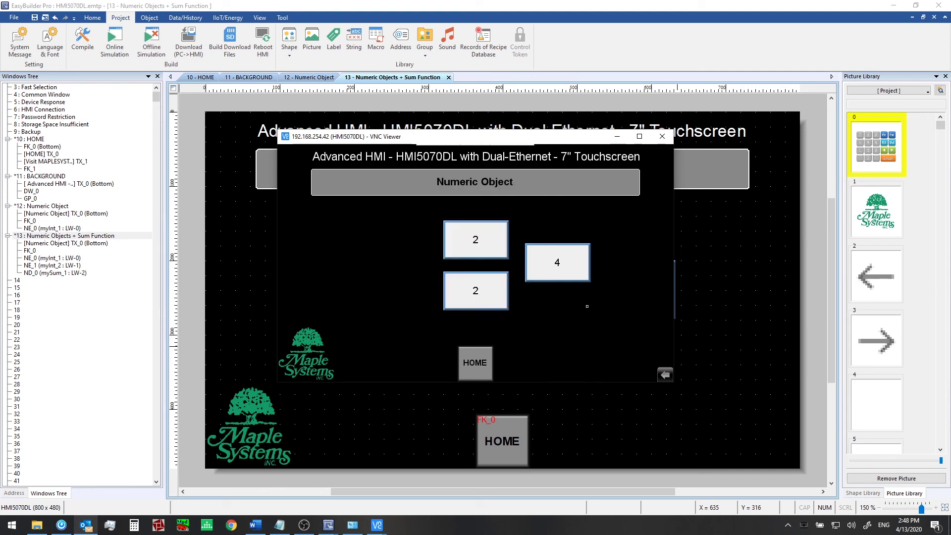